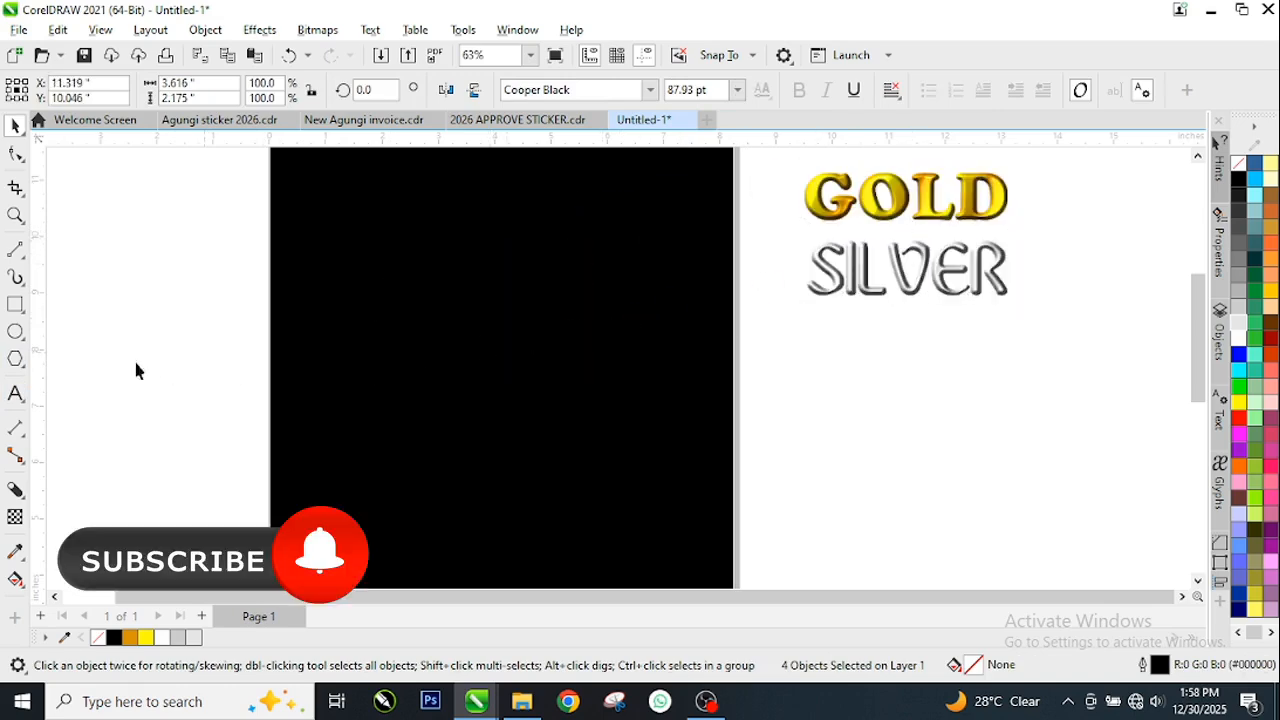
Create the artistic text "GOLD" on the empty area beside the black page
left_click(15, 393)
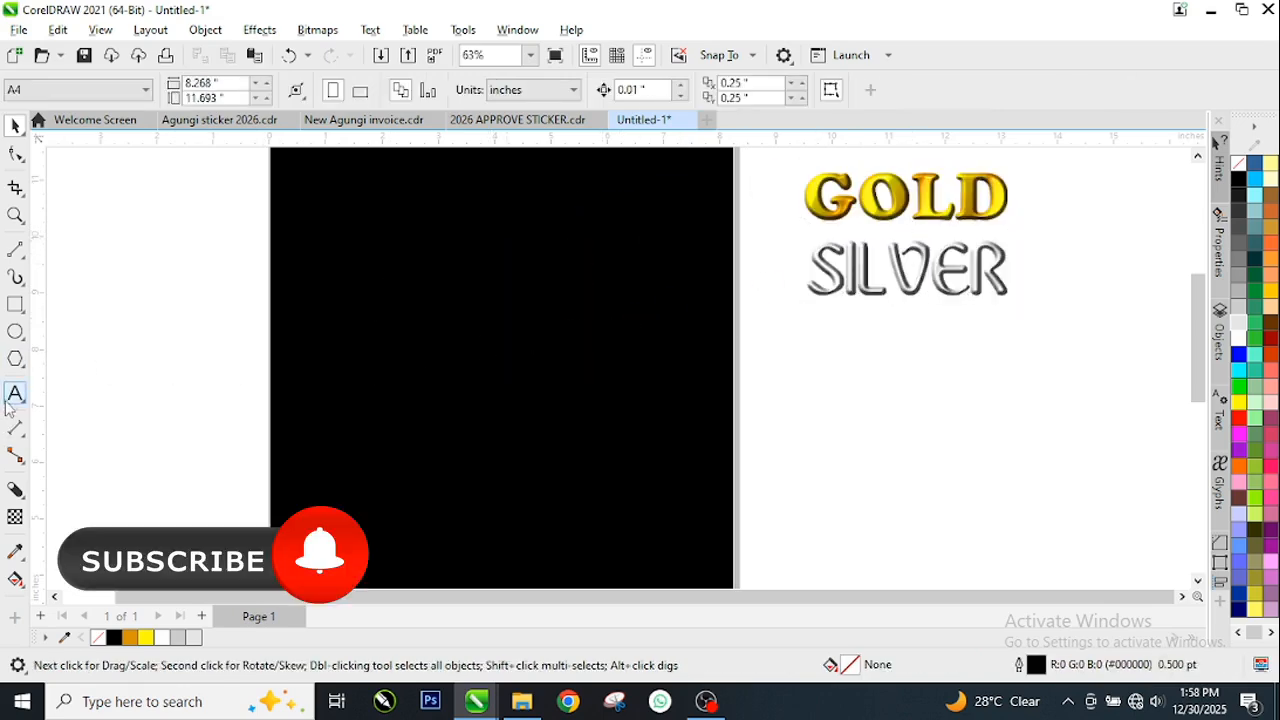
left_click(112, 272)
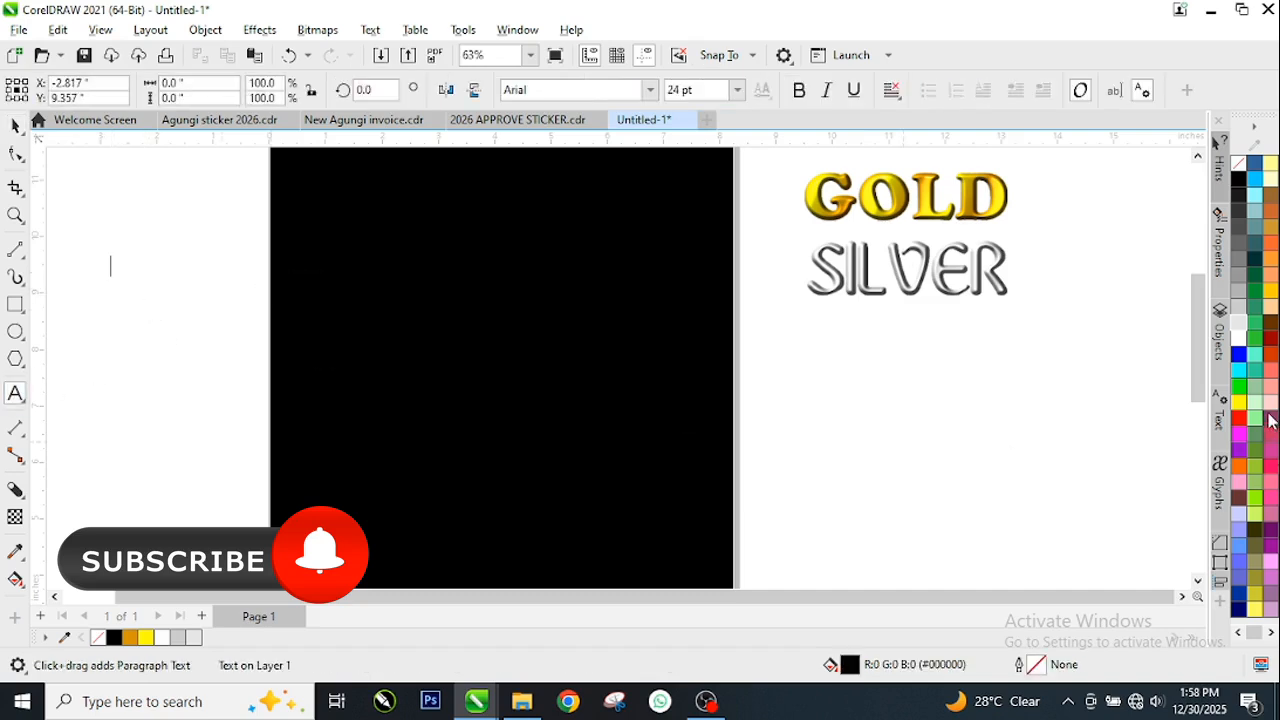
scroll(89, 271, "up", 2)
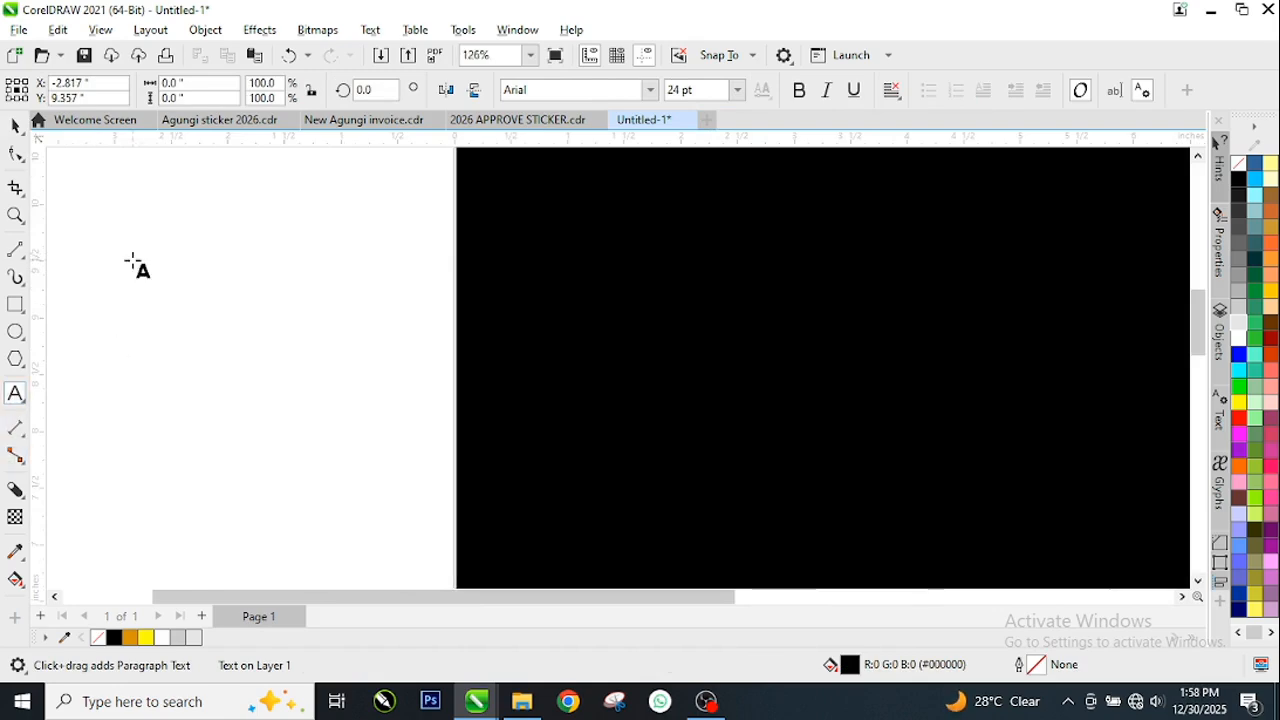
scroll(135, 265, "up", 1)
type("GOL")
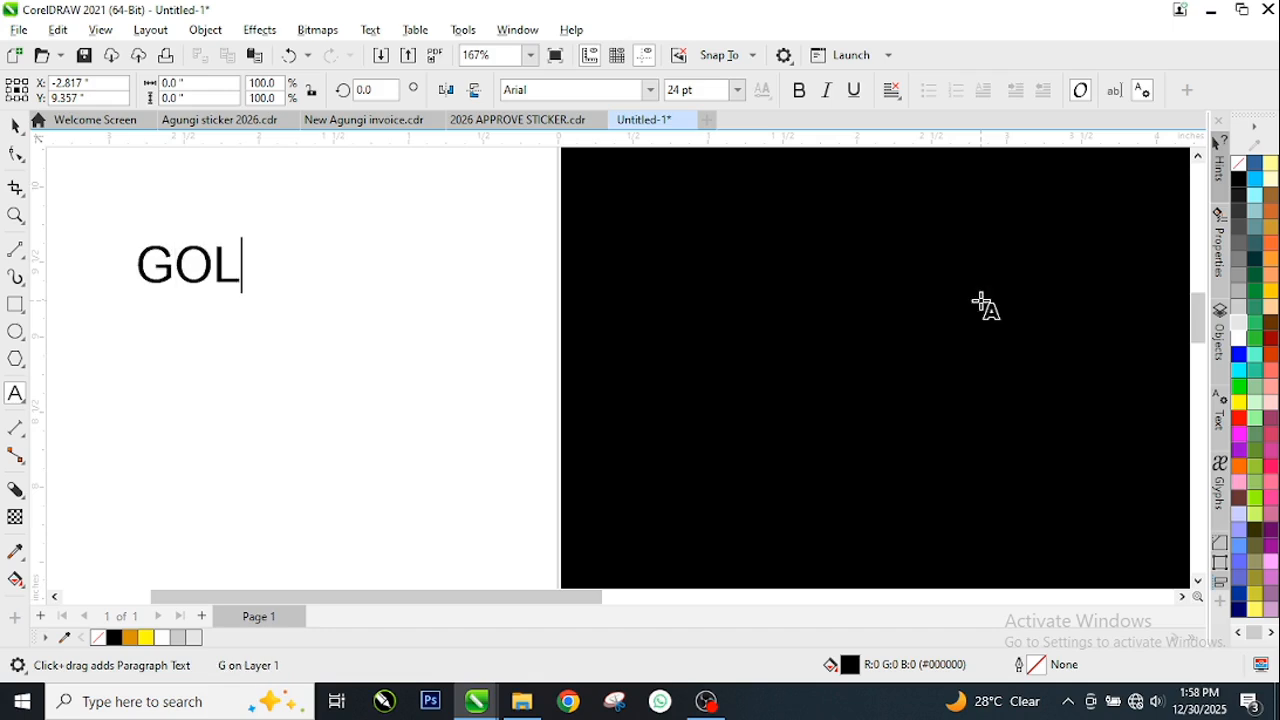
type("D")
key("ctrl+space")
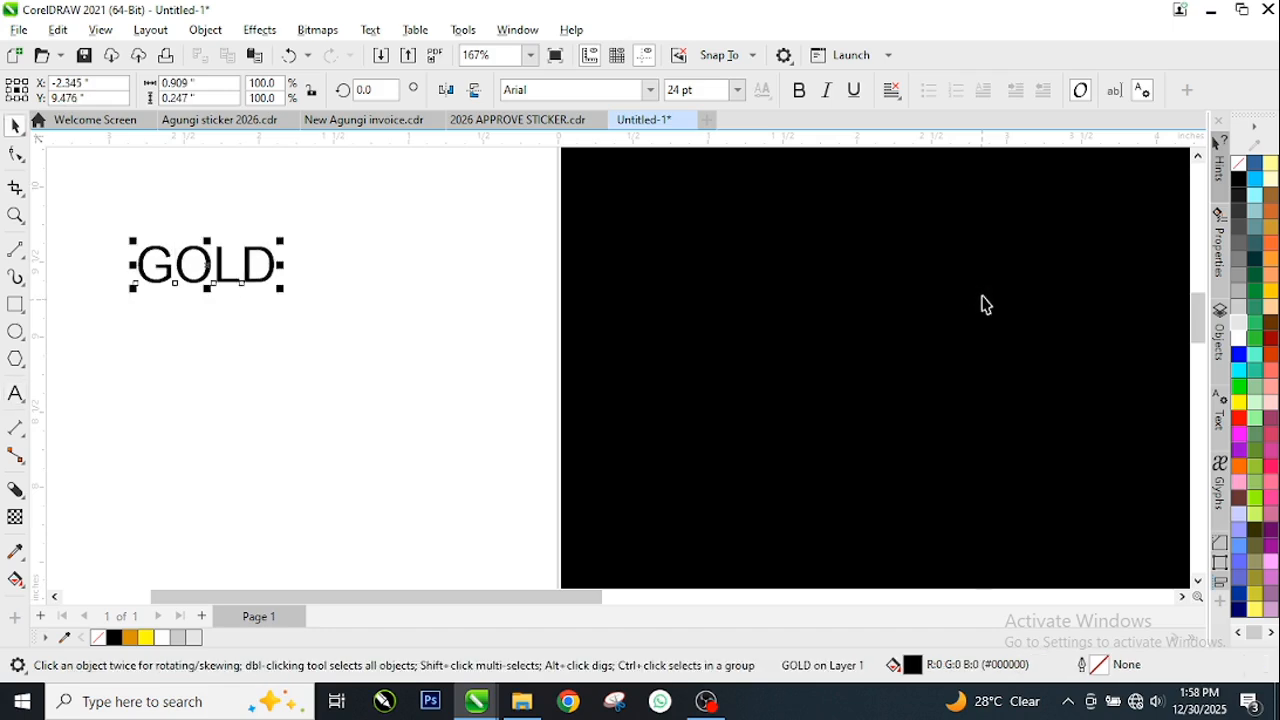
Enlarge the GOLD text to about 54 pt and set its font to Cooper Black
left_click_drag(281, 296, 460, 430)
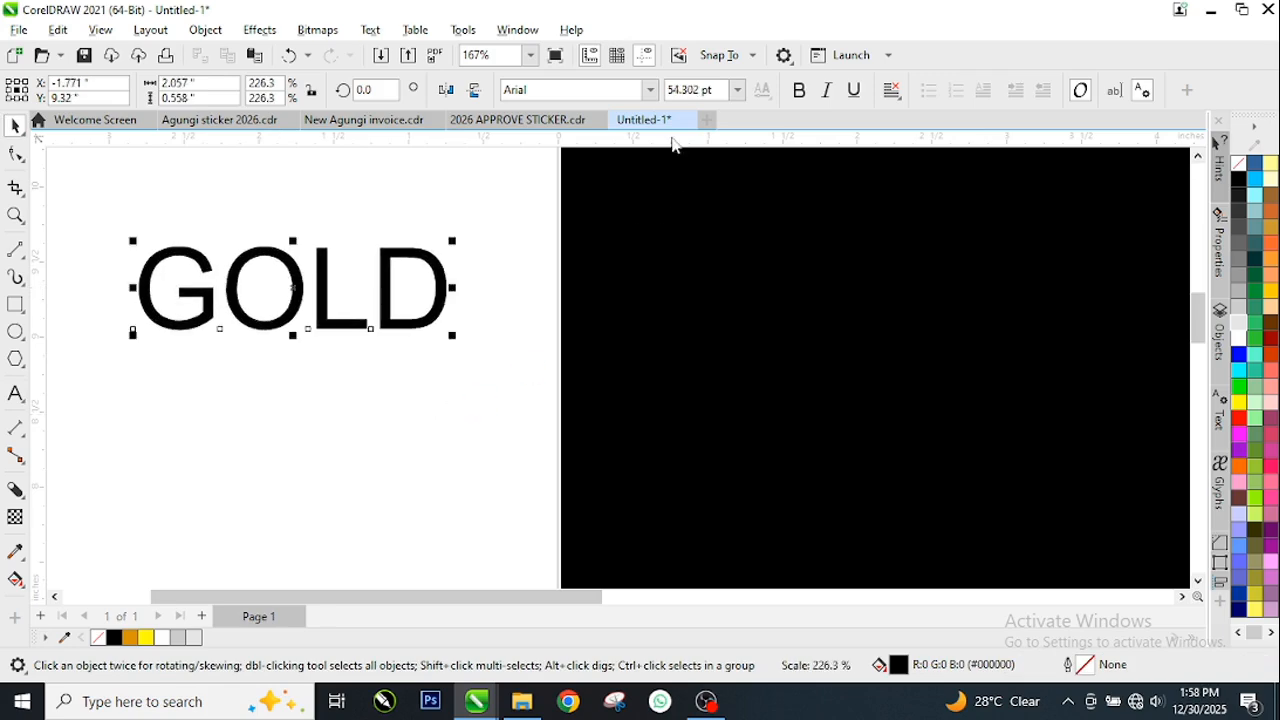
left_click(651, 90)
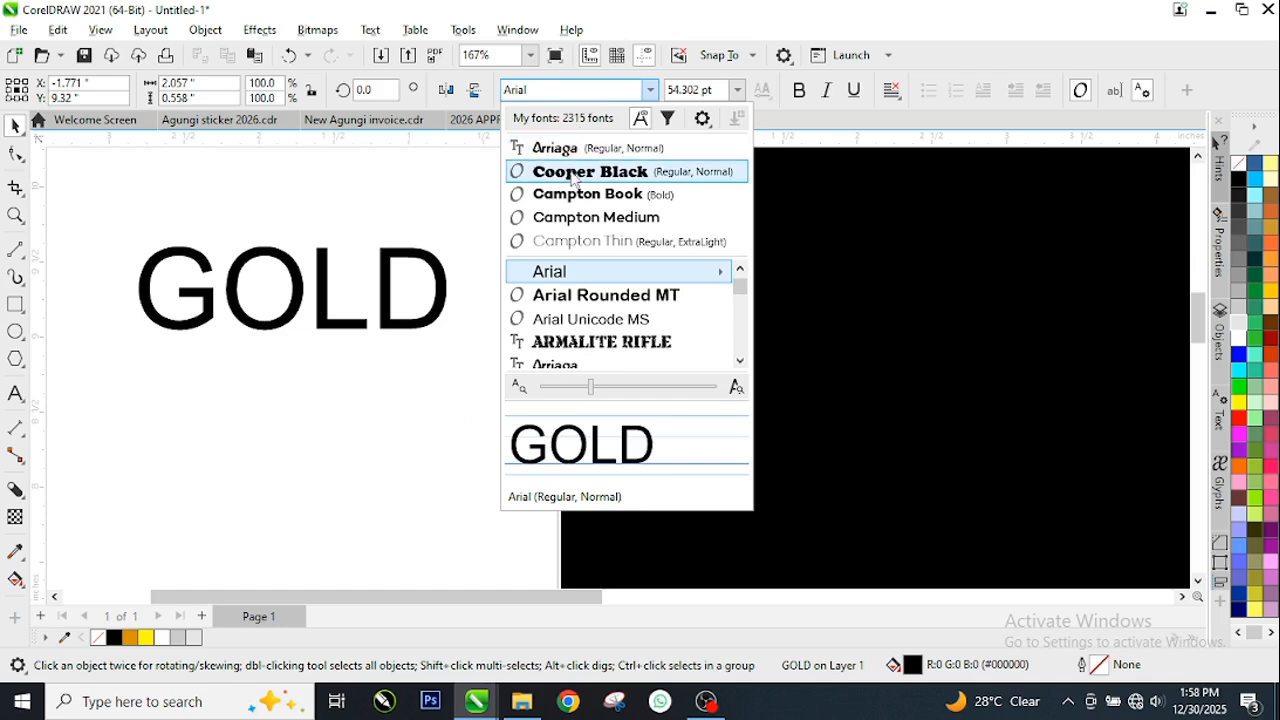
left_click(582, 174)
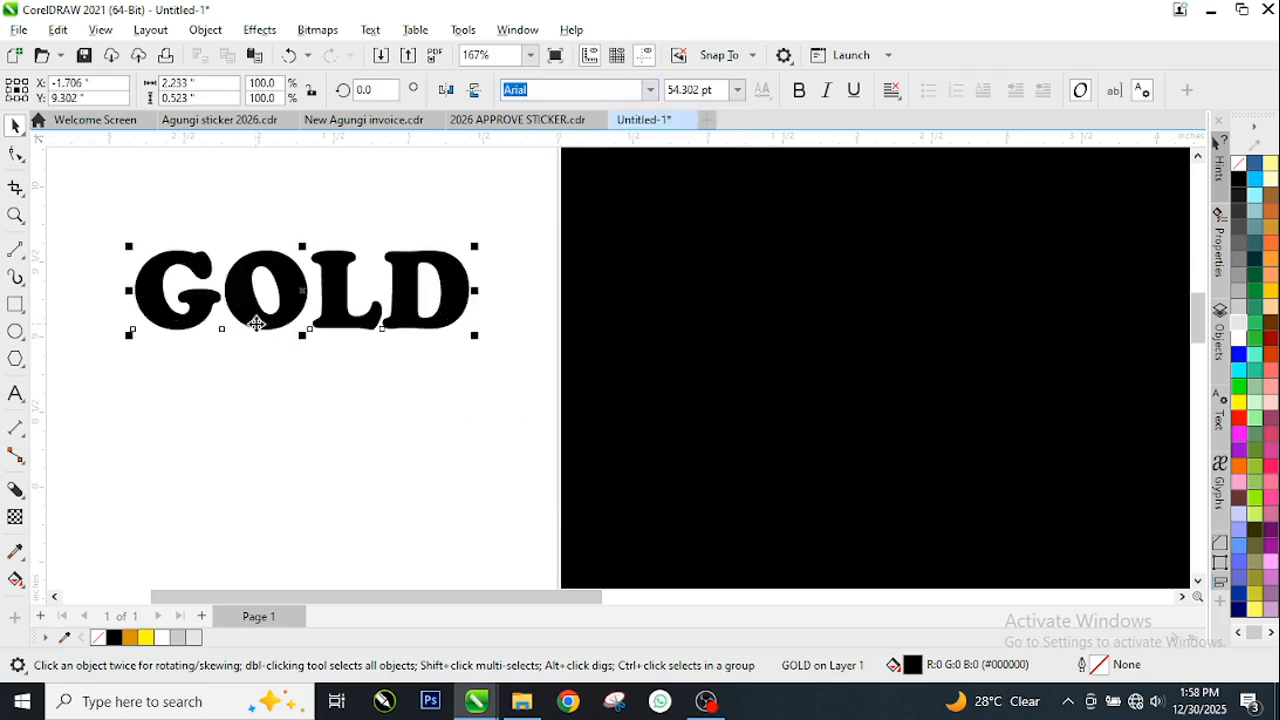
left_click(290, 375)
scroll(174, 270, "up", 1)
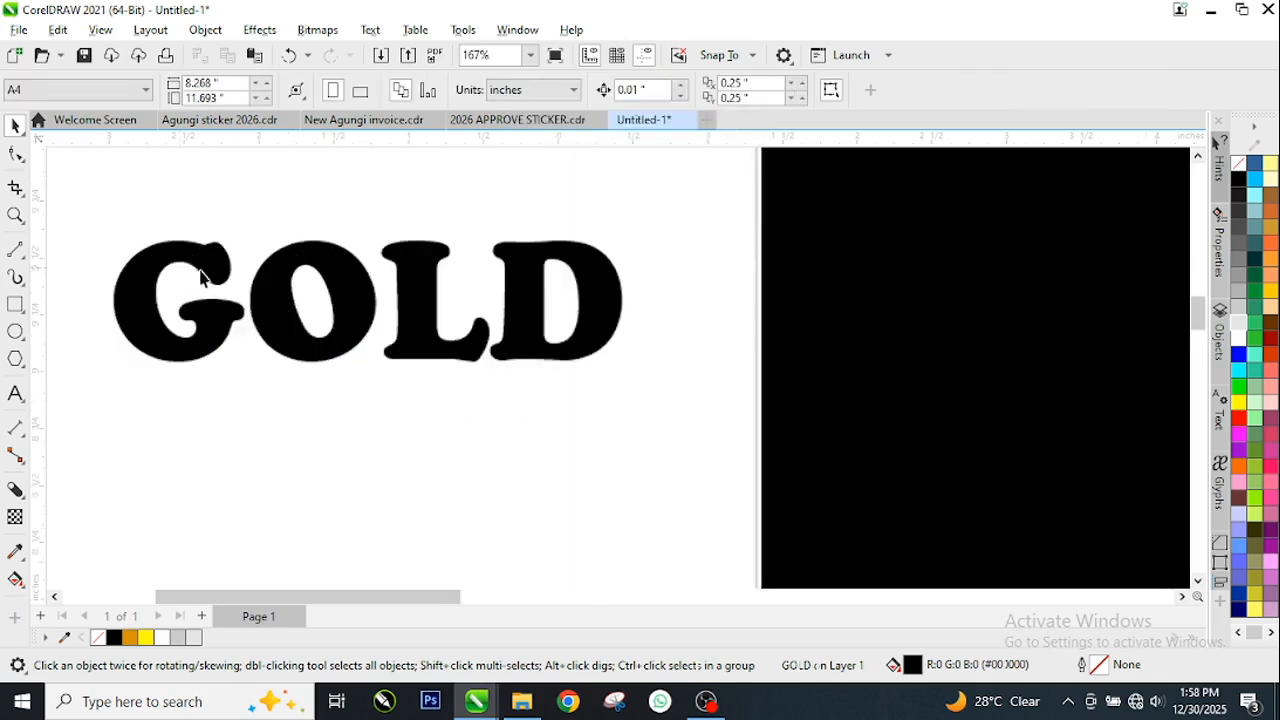
Fill the GOLD text with orange (#D79304) and apply a nearly horizontal linear fountain fill from the G to the D
left_click(278, 342)
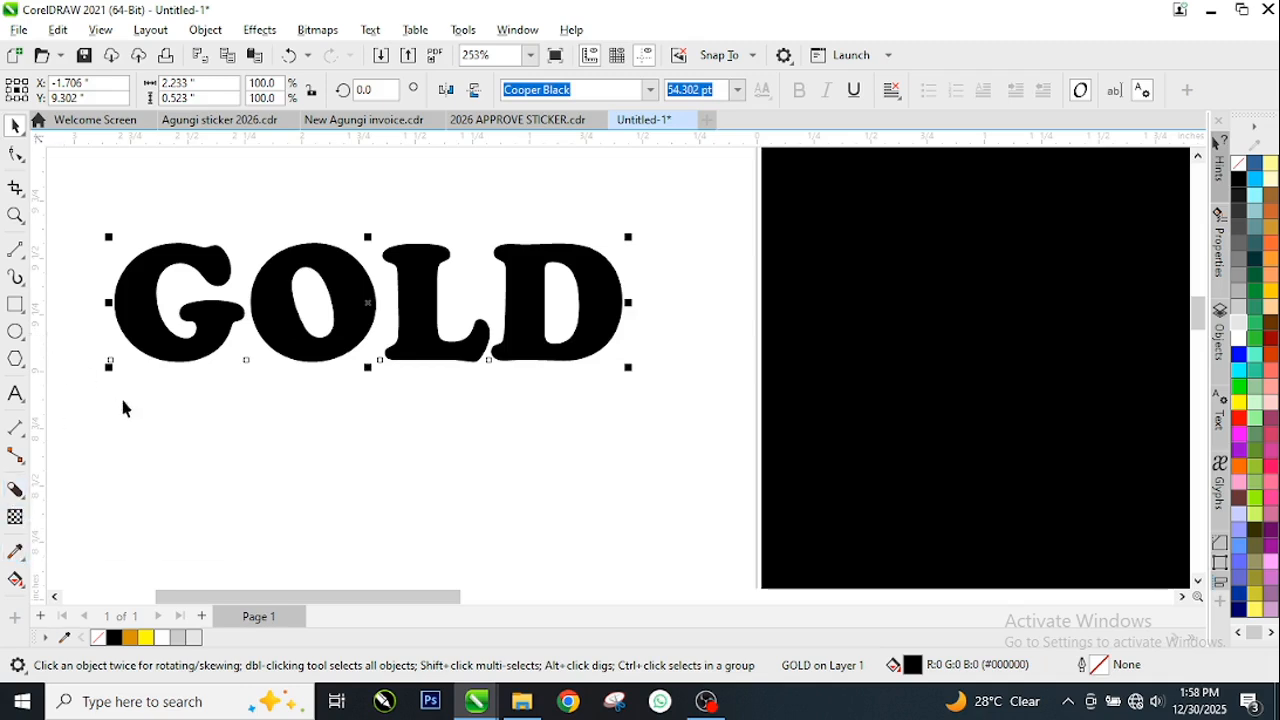
left_click(131, 638)
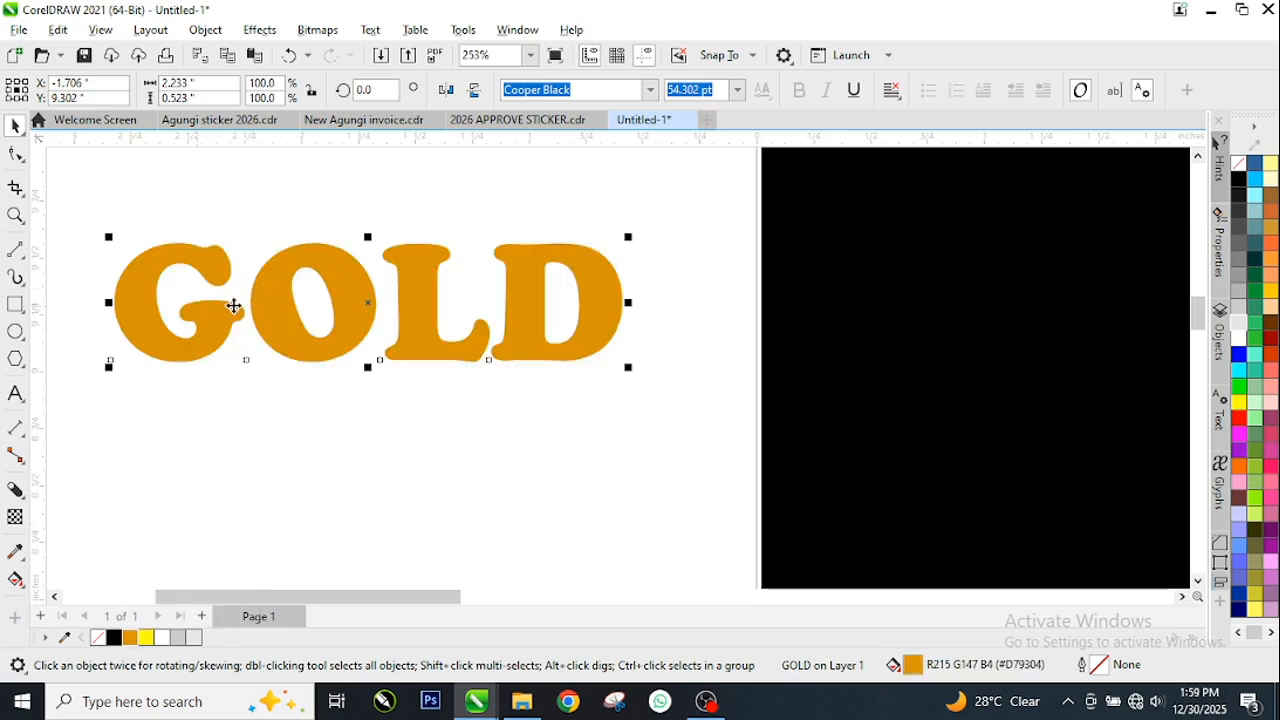
left_click(18, 588)
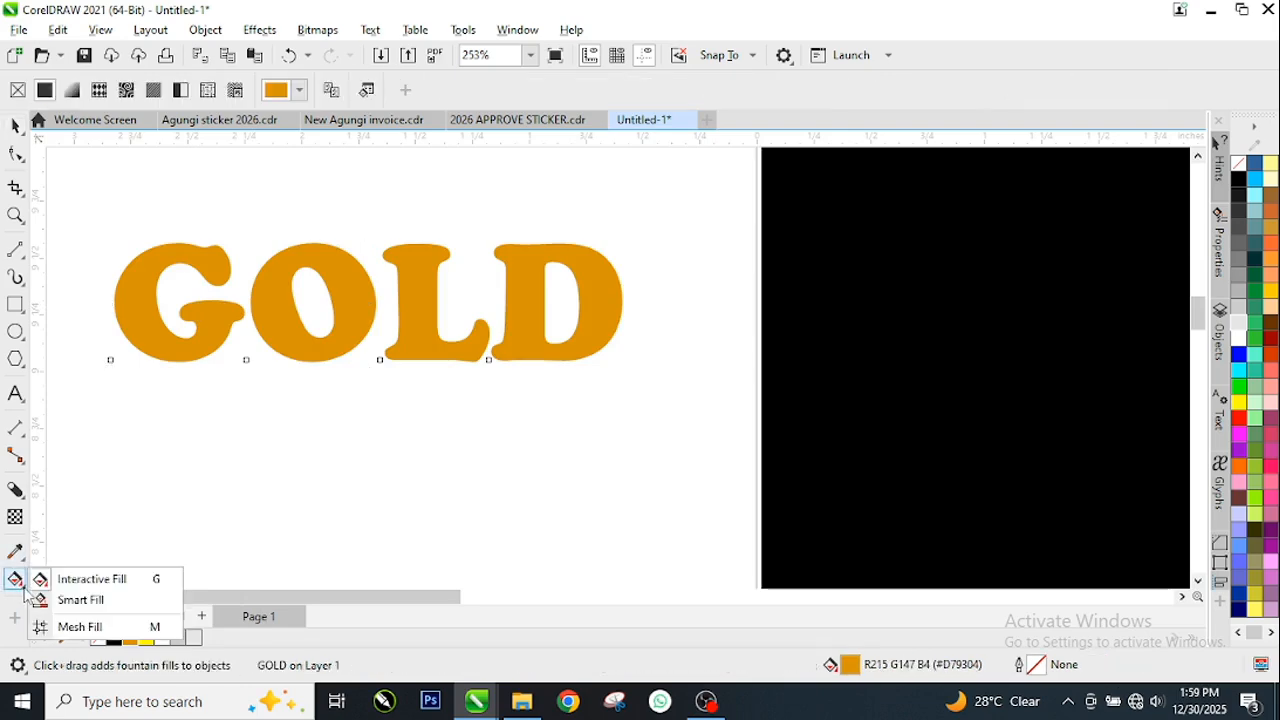
left_click(92, 580)
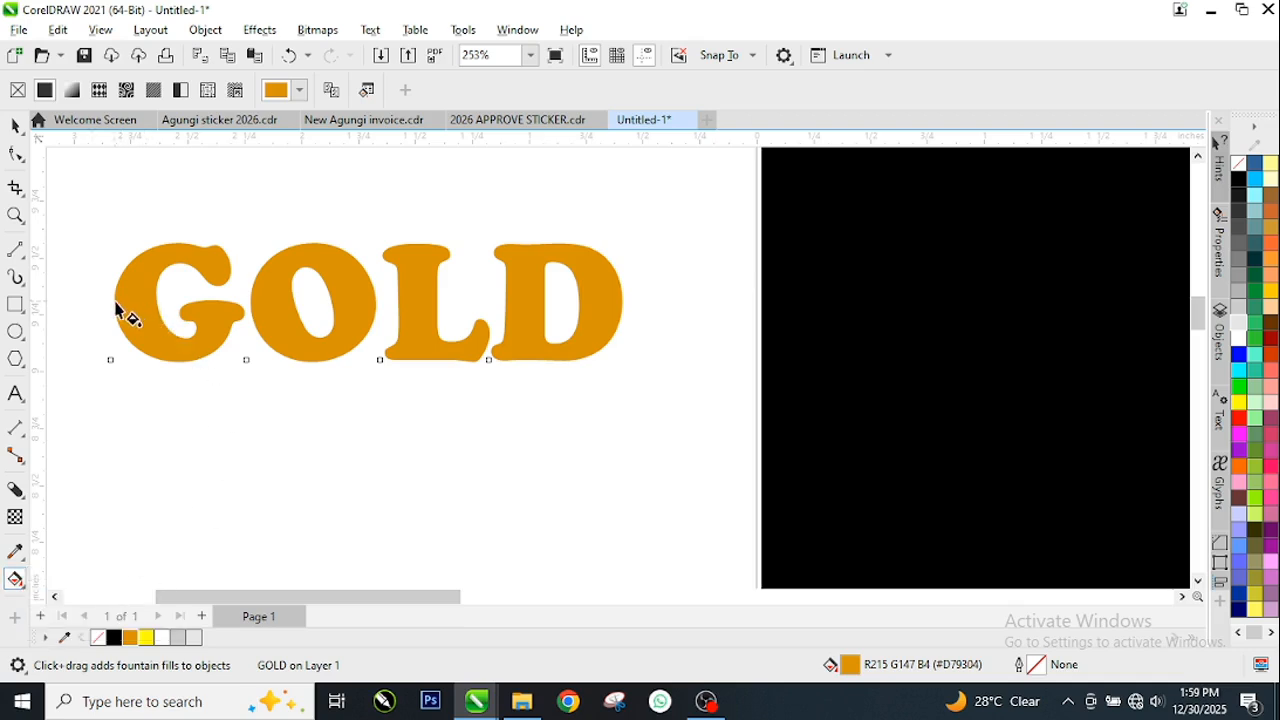
left_click_drag(115, 300, 616, 293)
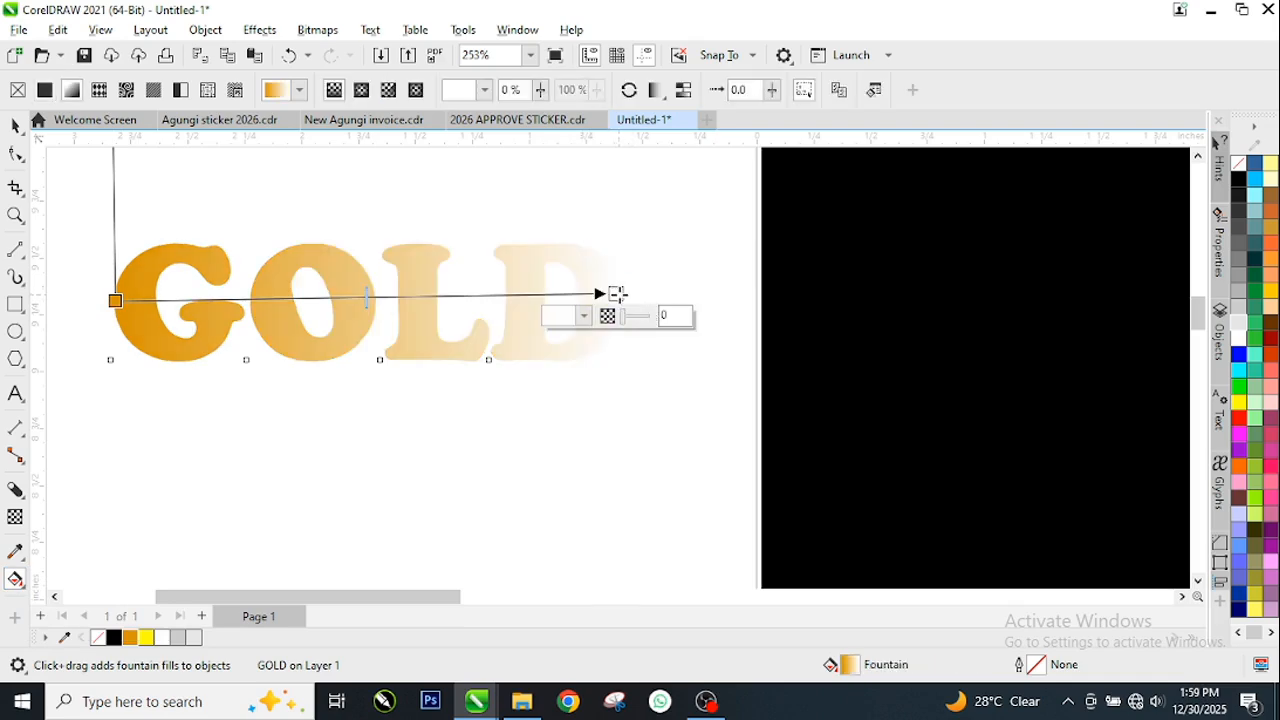
Set the end colour of the GOLD text's fountain fill to yellow
left_click(584, 316)
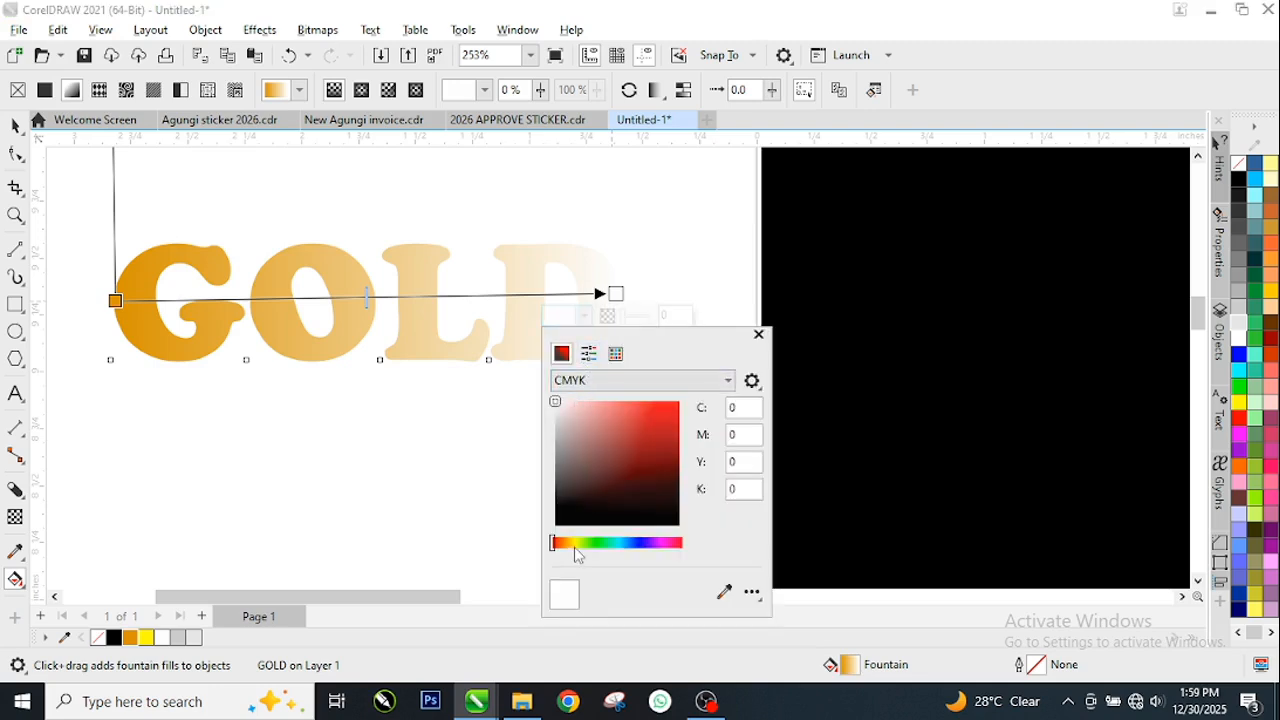
mouse_move(560, 546)
left_mouse_down()
mouse_move(575, 547)
mouse_move(553, 545)
left_mouse_up()
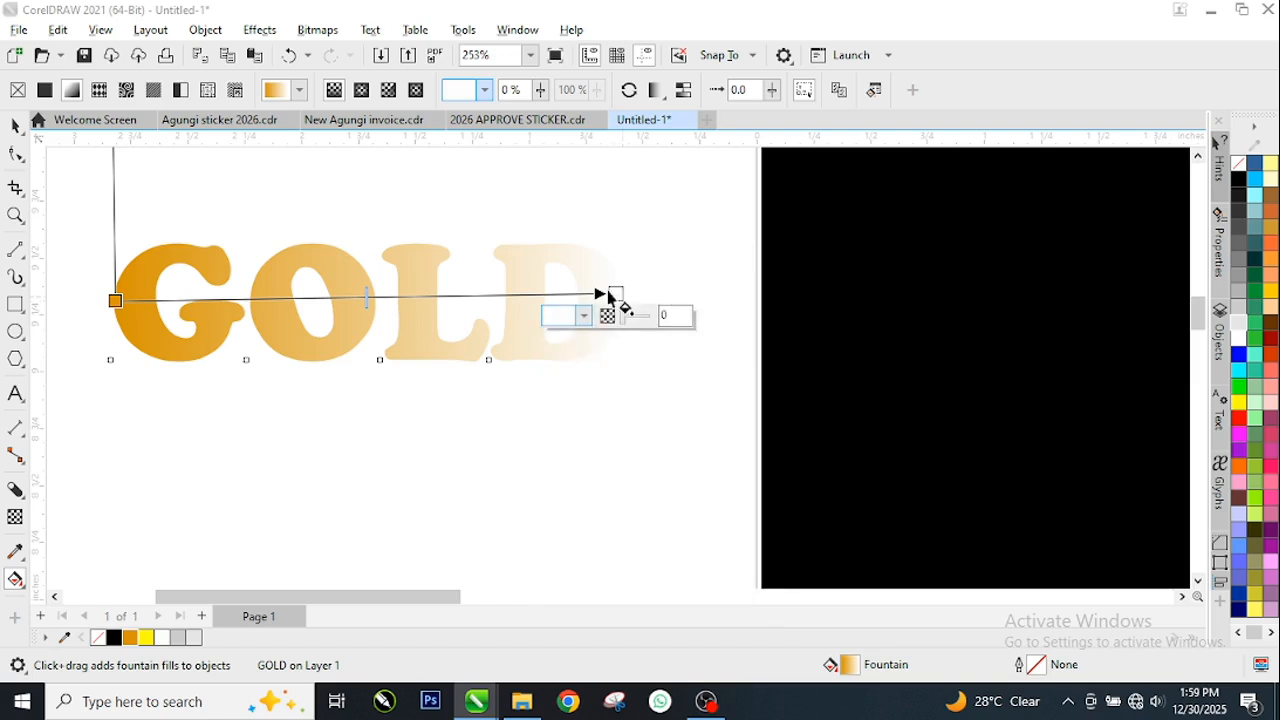
left_click(1241, 402)
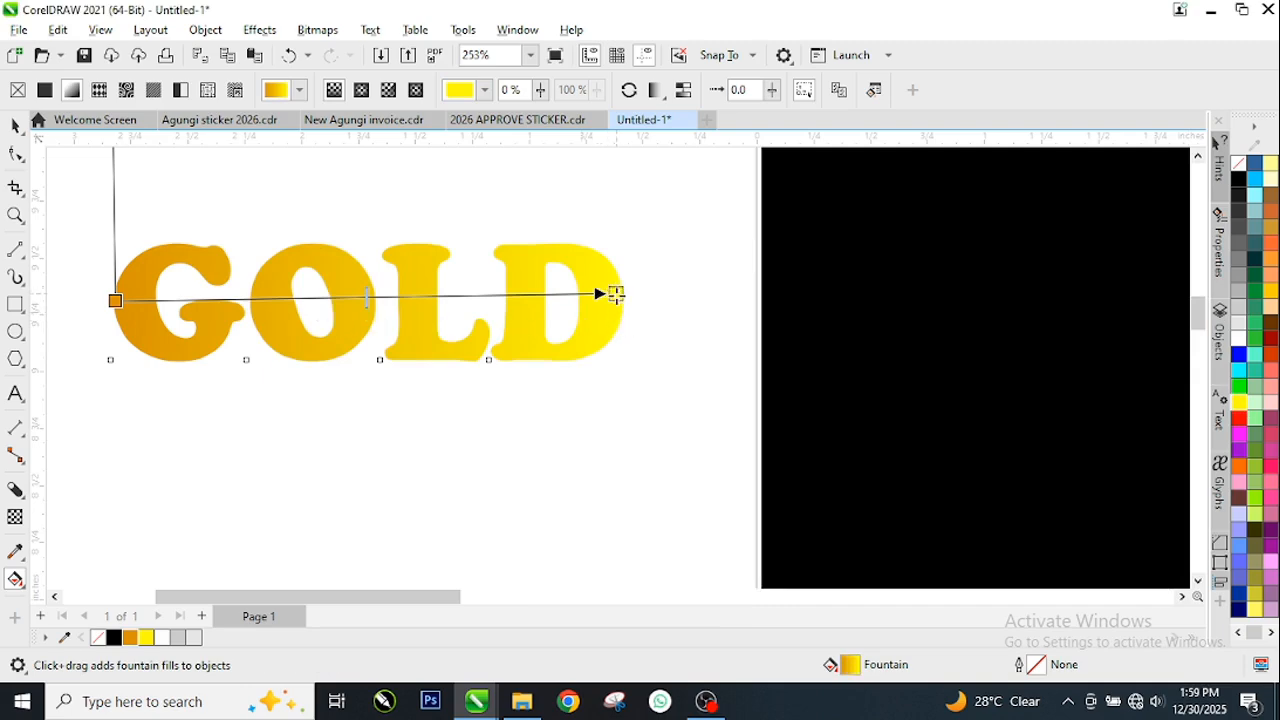
left_click_drag(616, 295, 615, 297)
left_click(15, 127)
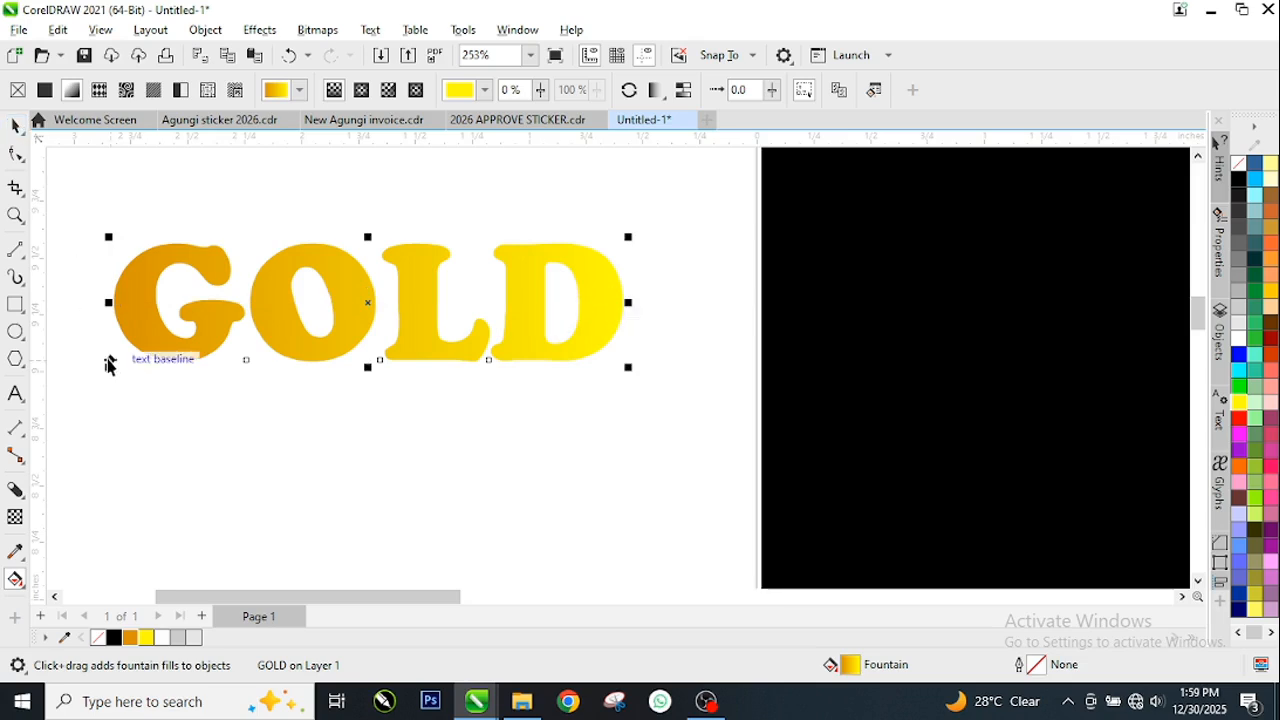
key("space")
left_click(131, 386)
Move the GOLD text onto the black page and enlarge it to about 4.18 by 0.98 inches
scroll(132, 374, "down", 2)
left_click(235, 353)
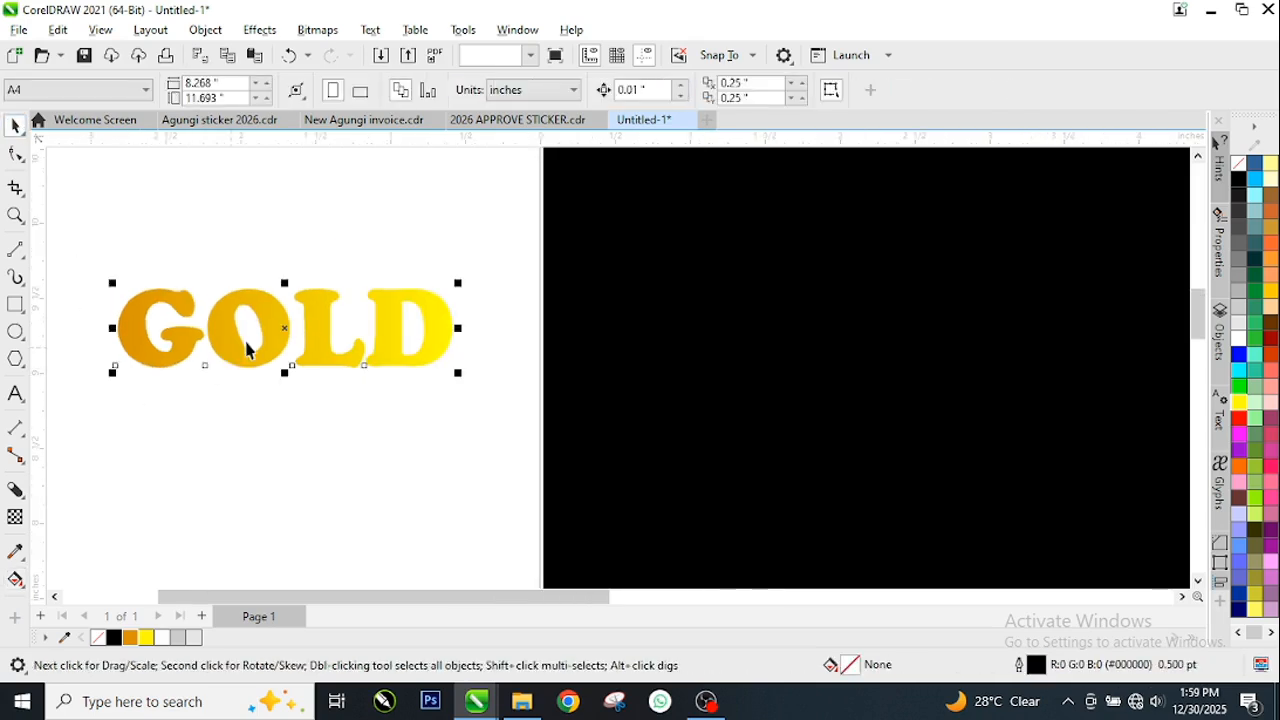
left_click_drag(226, 337, 925, 337)
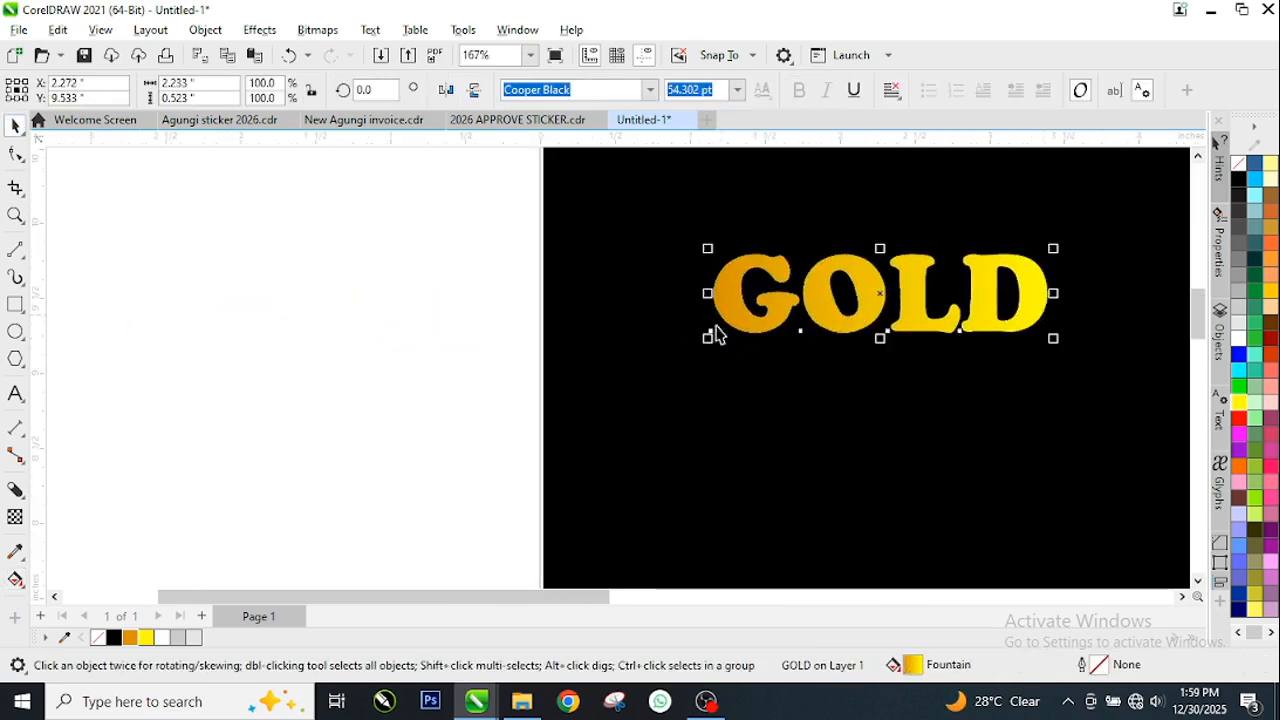
scroll(986, 334, "down", 3)
scroll(857, 329, "up", 4)
scroll(855, 318, "down", 3)
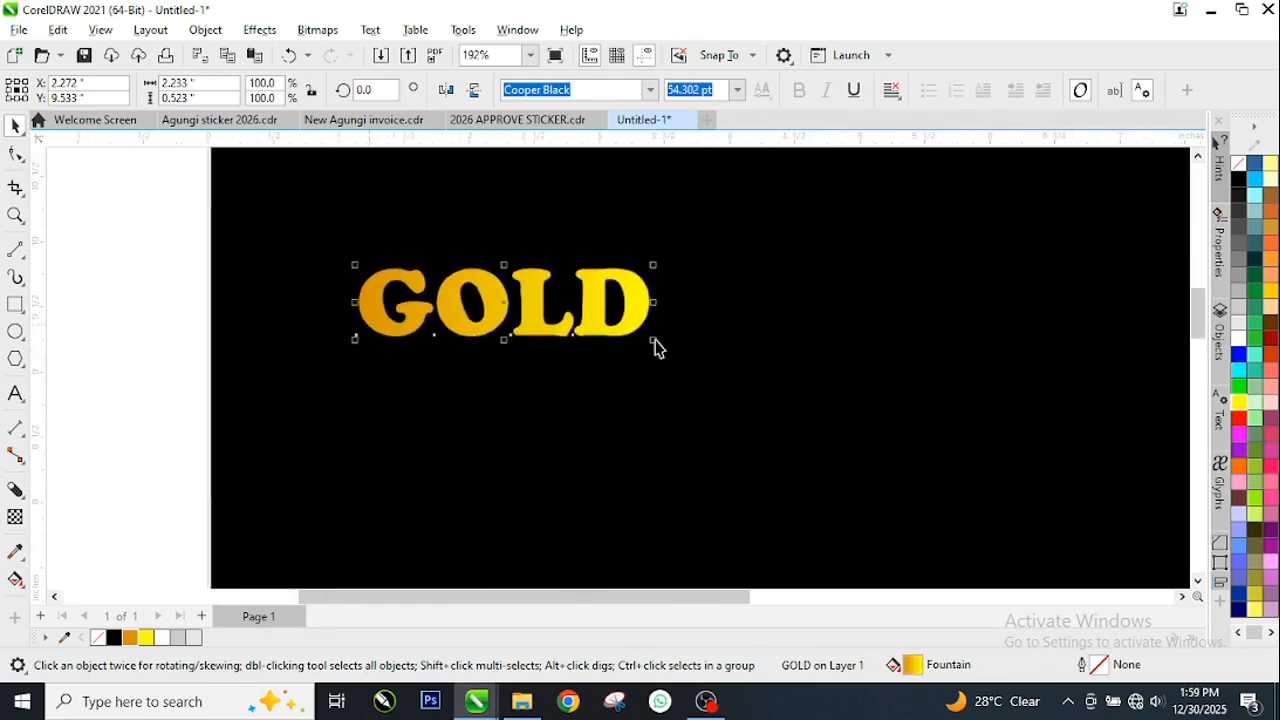
scroll(738, 346, "up", 1)
left_click_drag(617, 340, 908, 411)
left_click(155, 347)
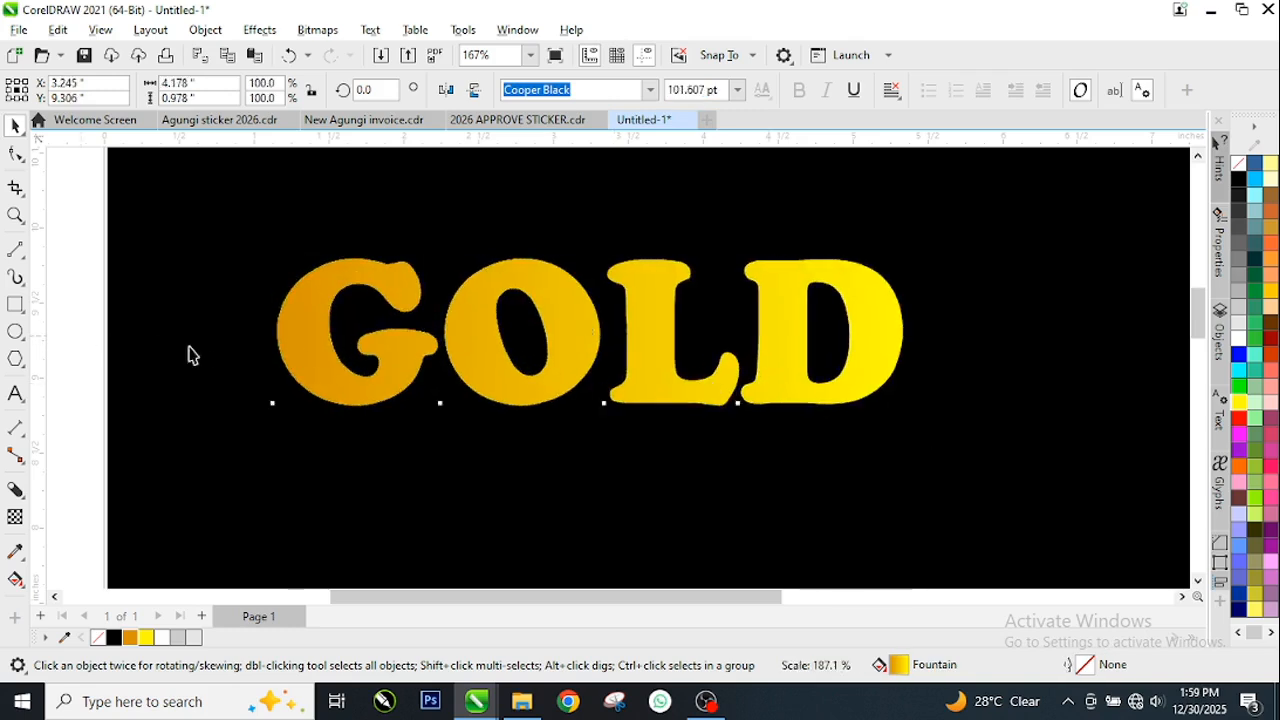
Set the GOLD text's fountain fill to Repeat and Mirror
left_click(508, 350)
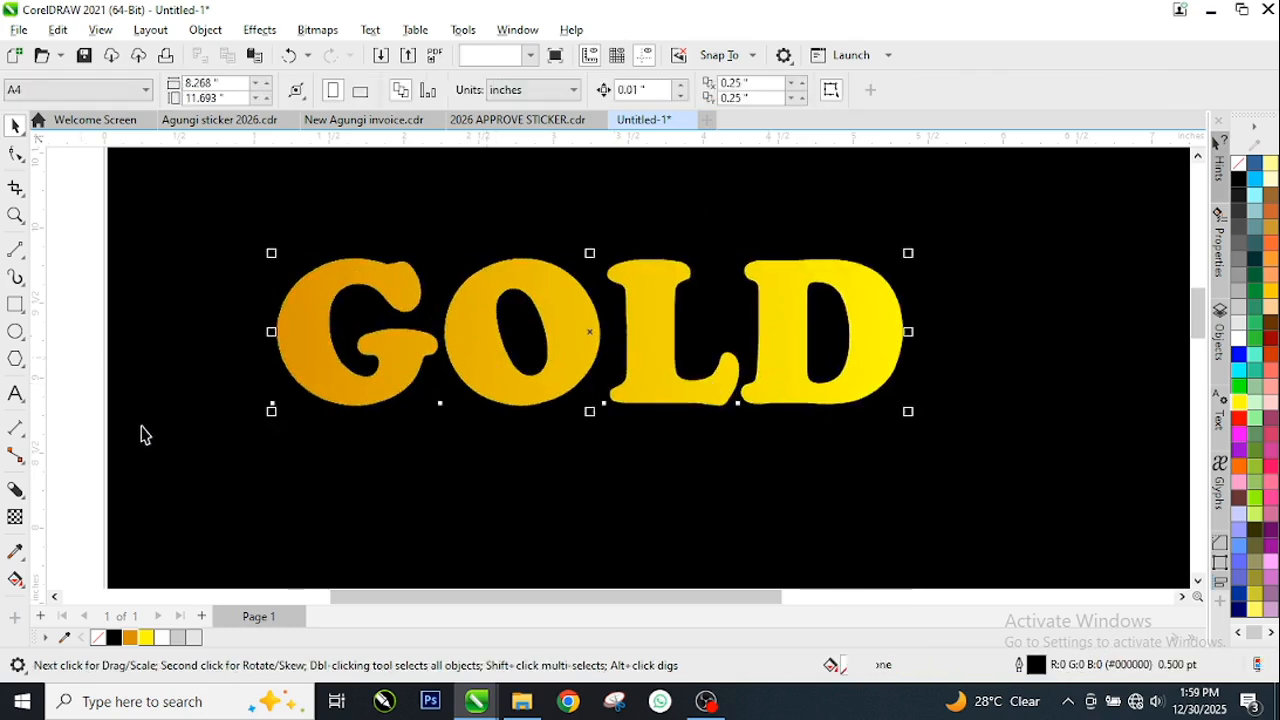
left_click(15, 579)
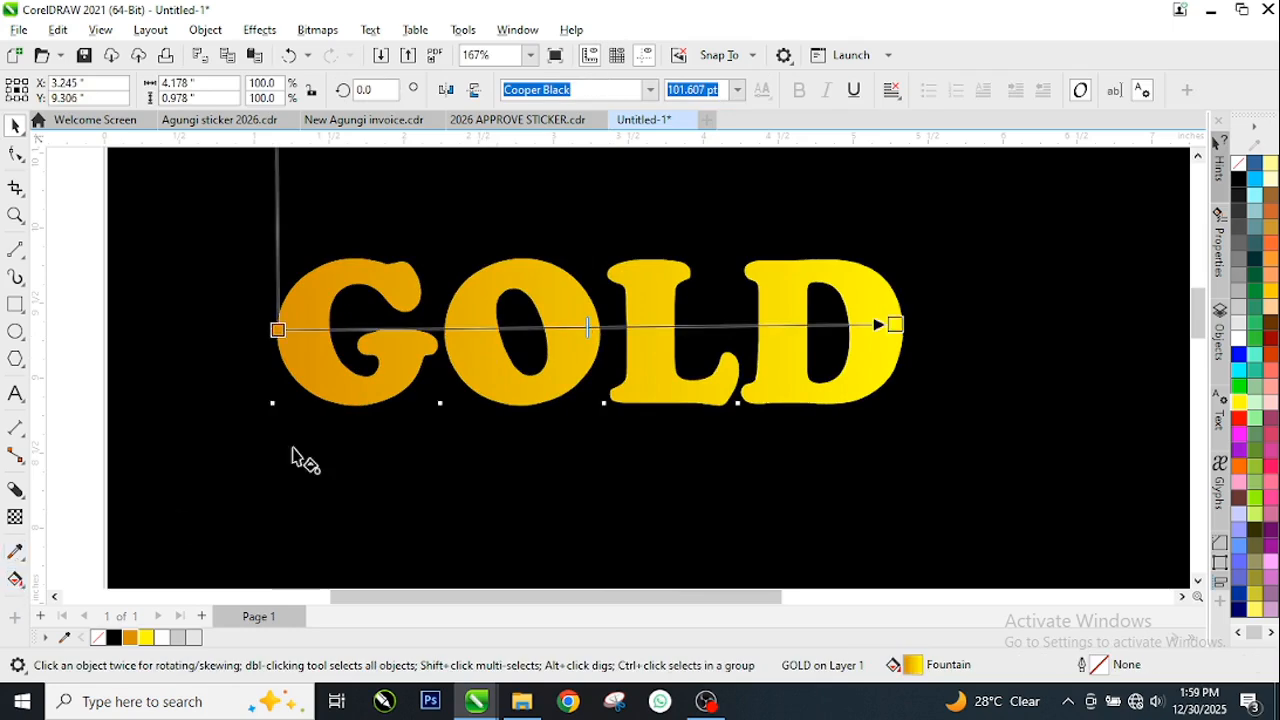
scroll(494, 366, "down", 1)
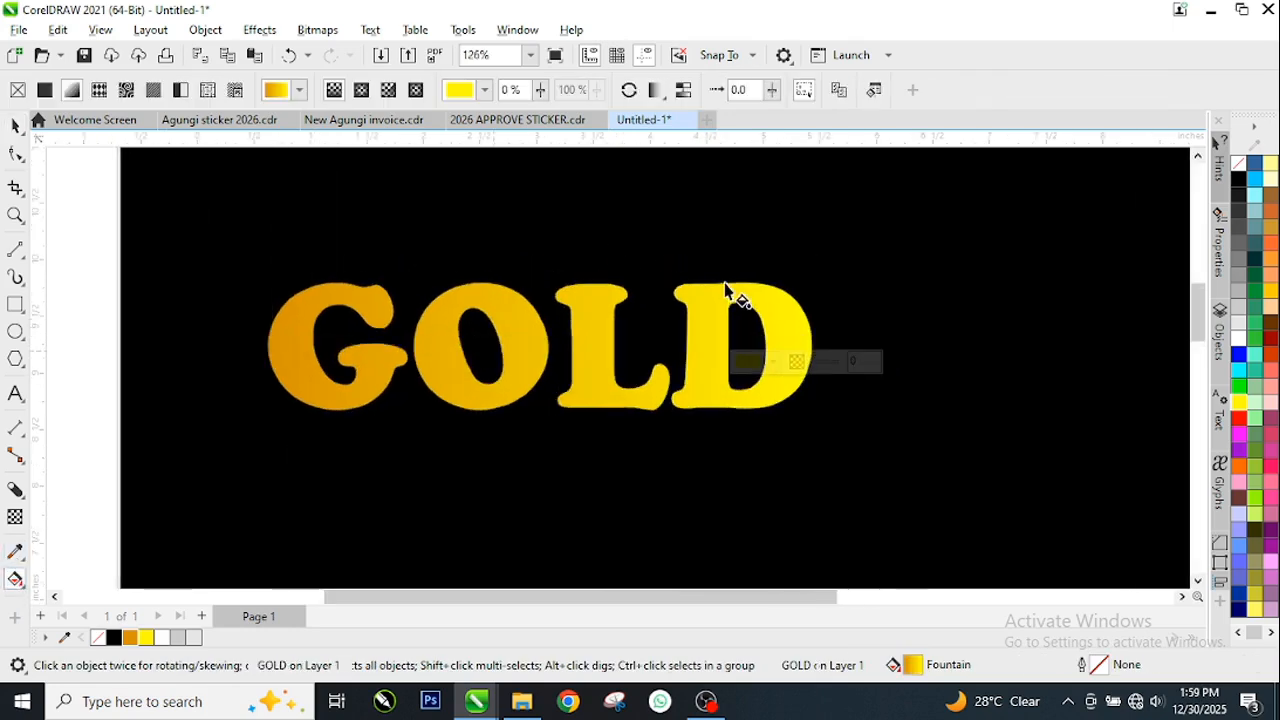
left_click(667, 97)
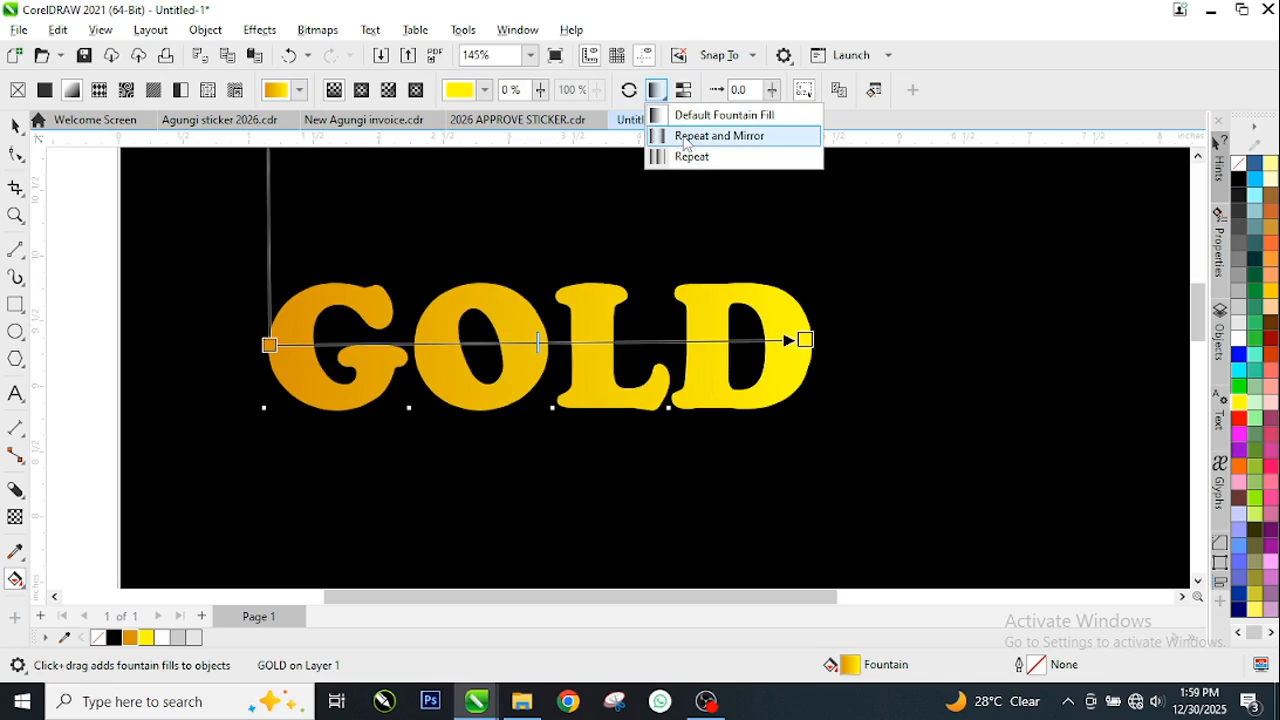
left_click(685, 137)
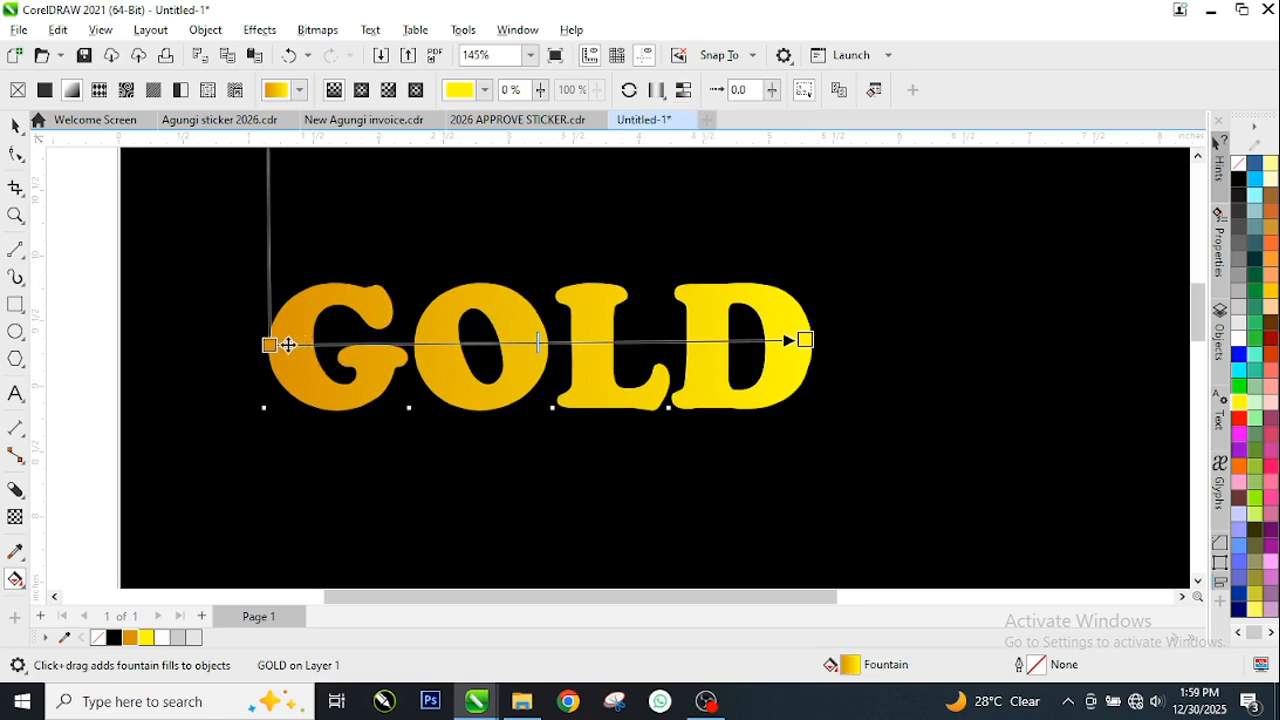
Shorten and tilt the fountain fill's vector over the letter D so slanted orange and yellow bands repeat across the word
left_click_drag(271, 343, 679, 337)
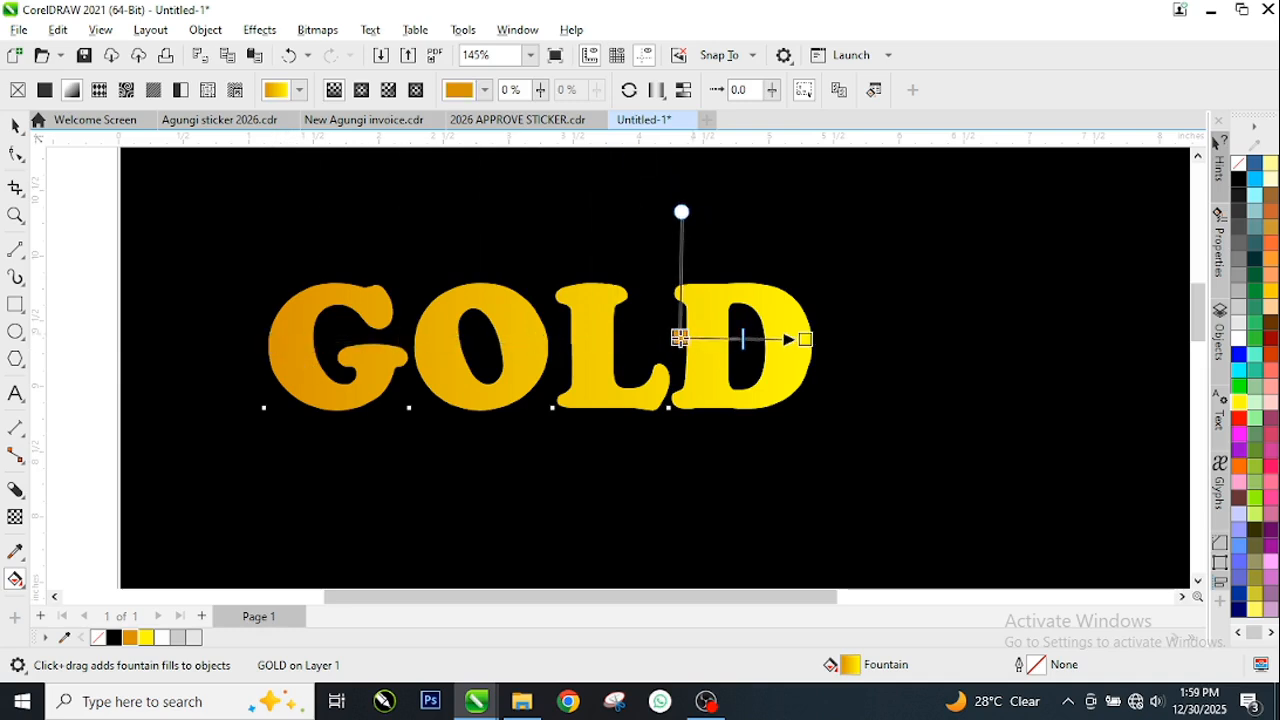
left_click_drag(804, 339, 835, 350)
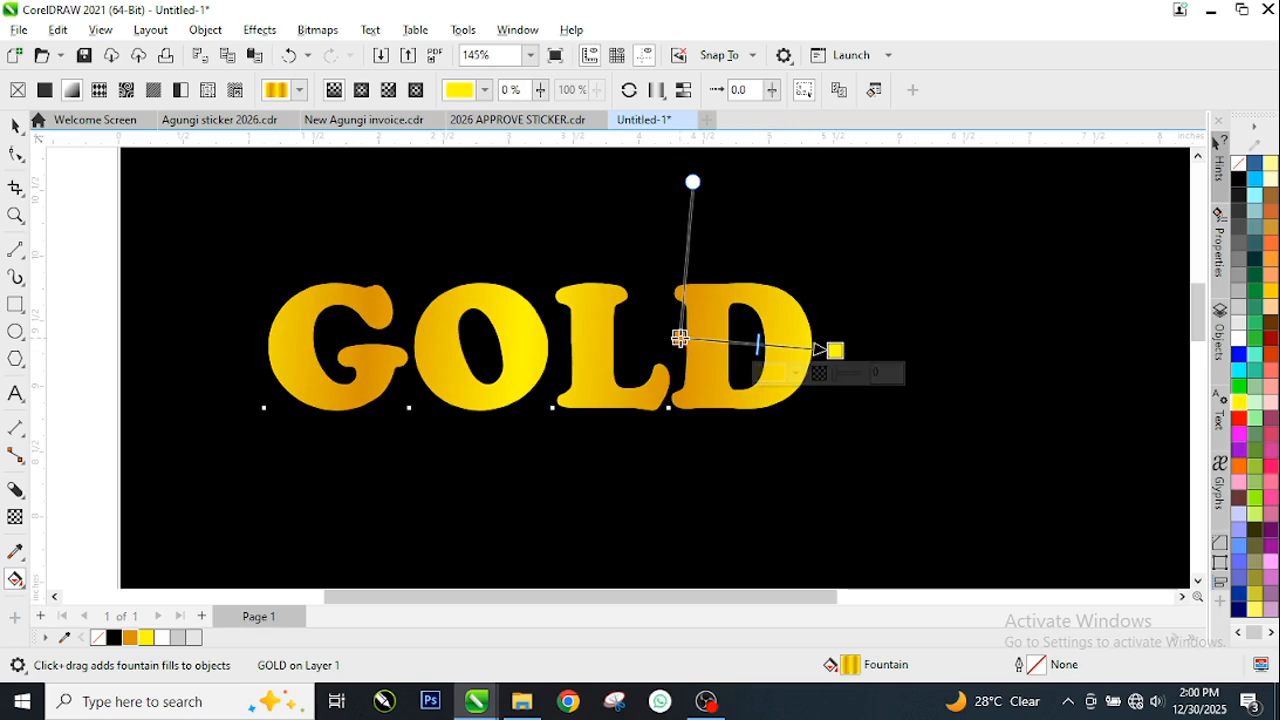
left_click_drag(679, 337, 748, 320)
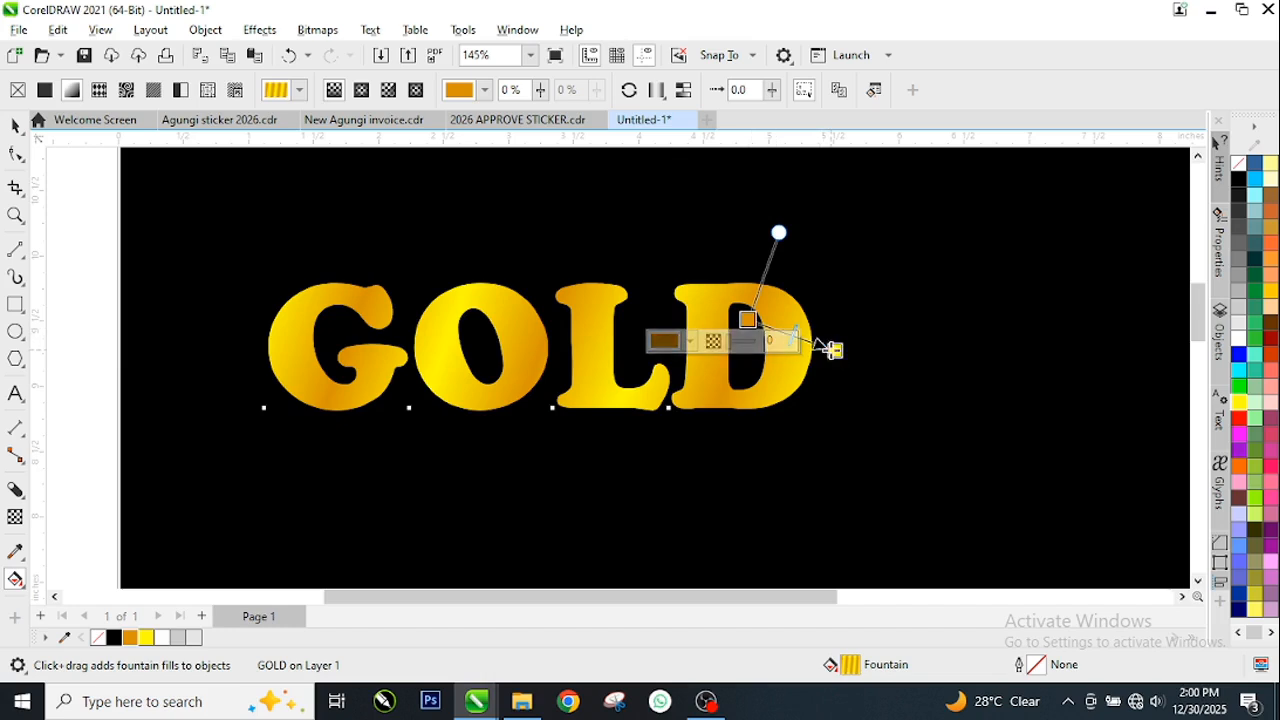
left_click_drag(833, 349, 823, 346)
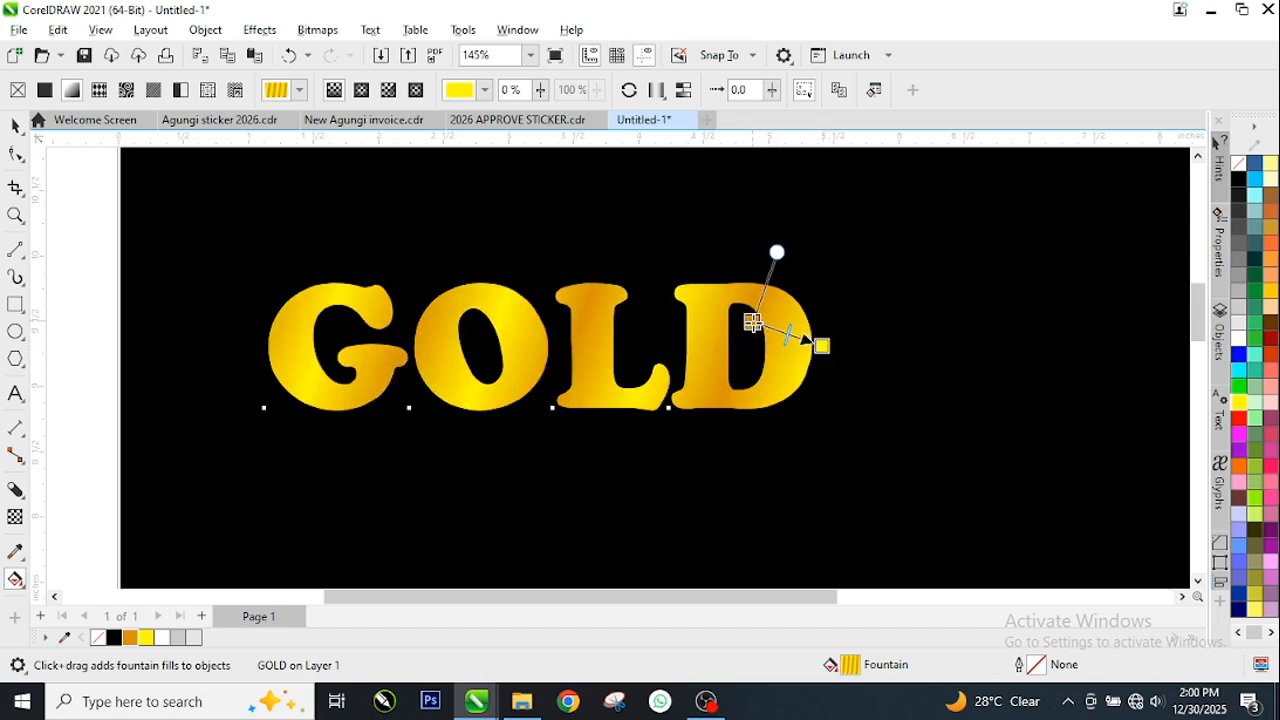
left_click(752, 321)
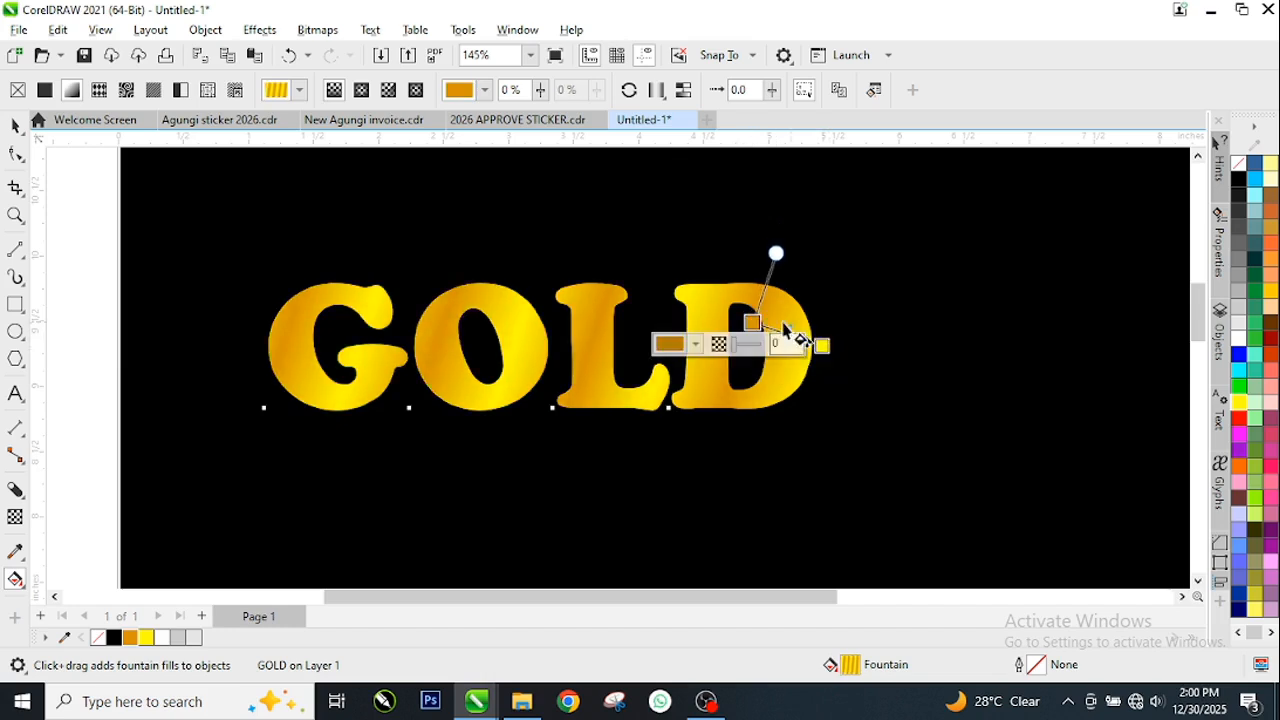
left_click(15, 125)
key("space")
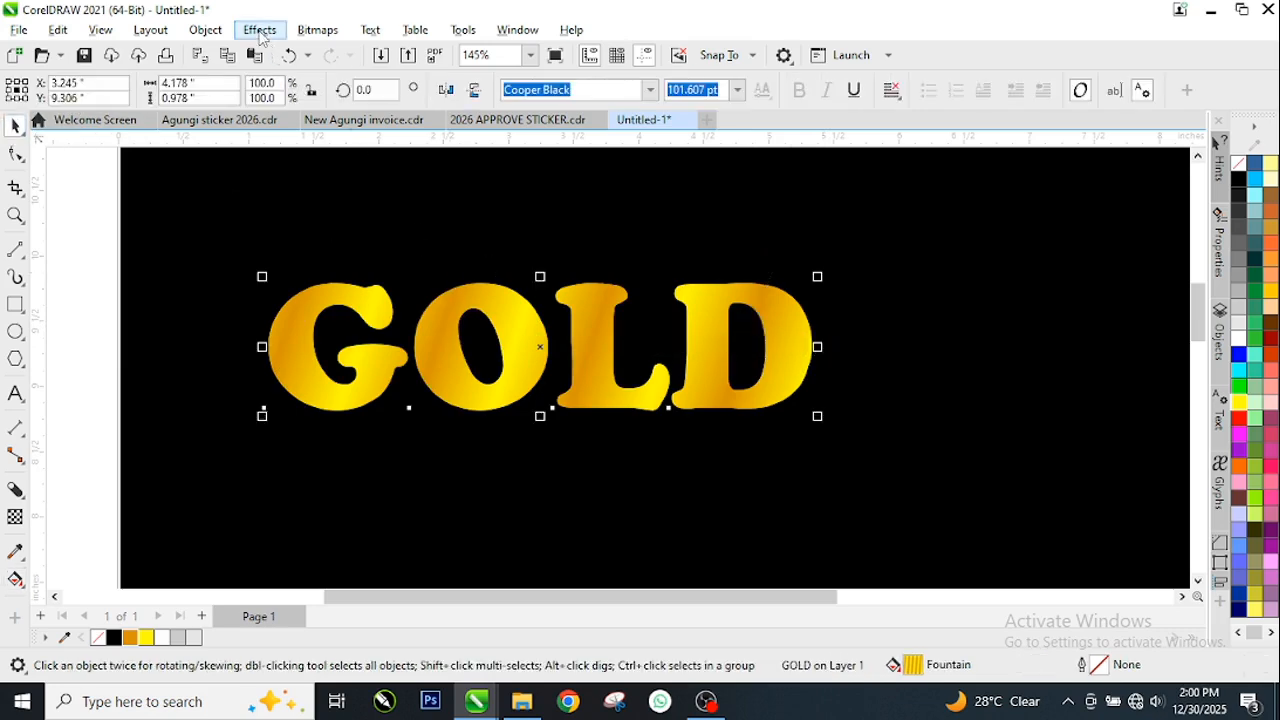
Apply the Plastic texture effect to the GOLD text with highlight 52, depth 67, smoothness 92 and light direction 315°
left_click(257, 30)
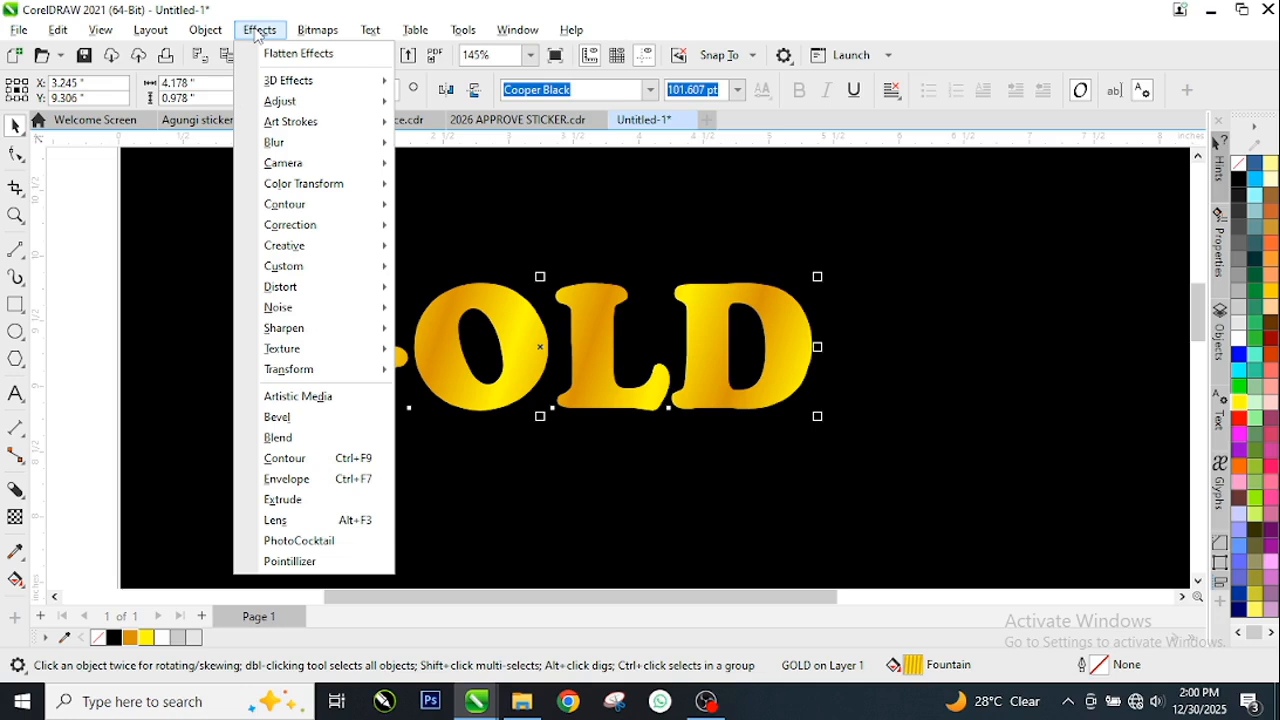
mouse_move(292, 348)
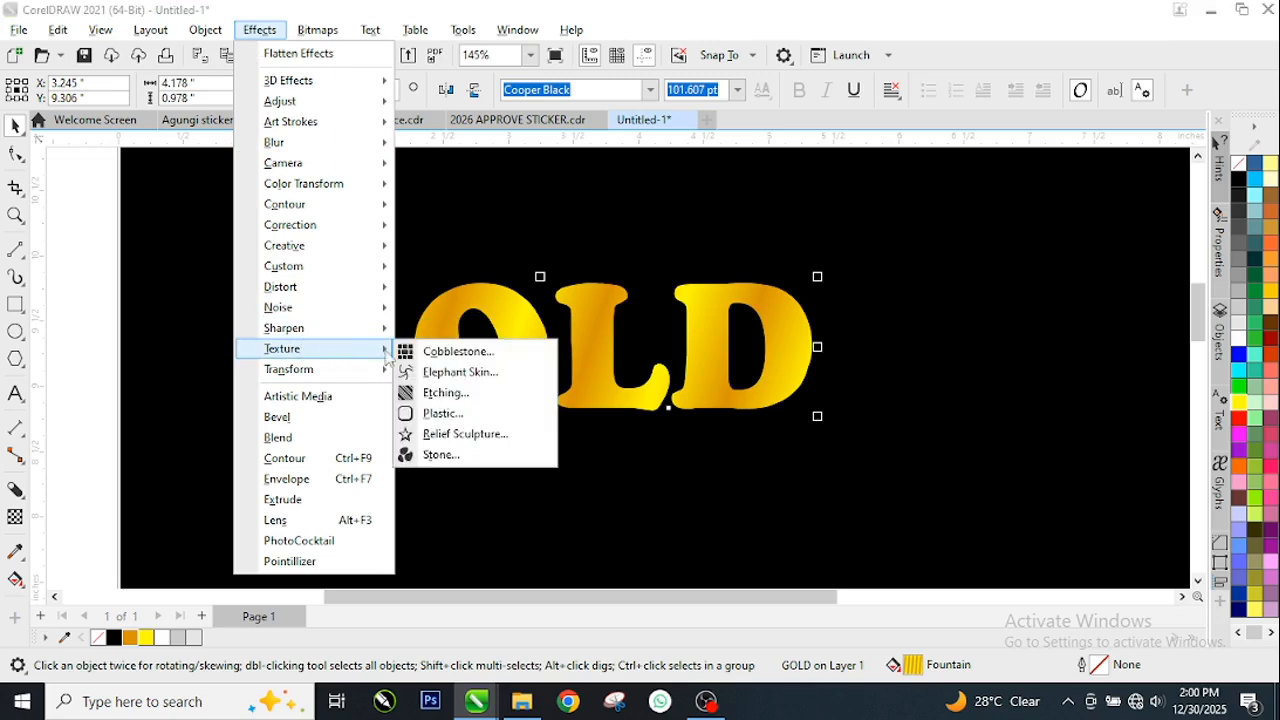
left_click(517, 411)
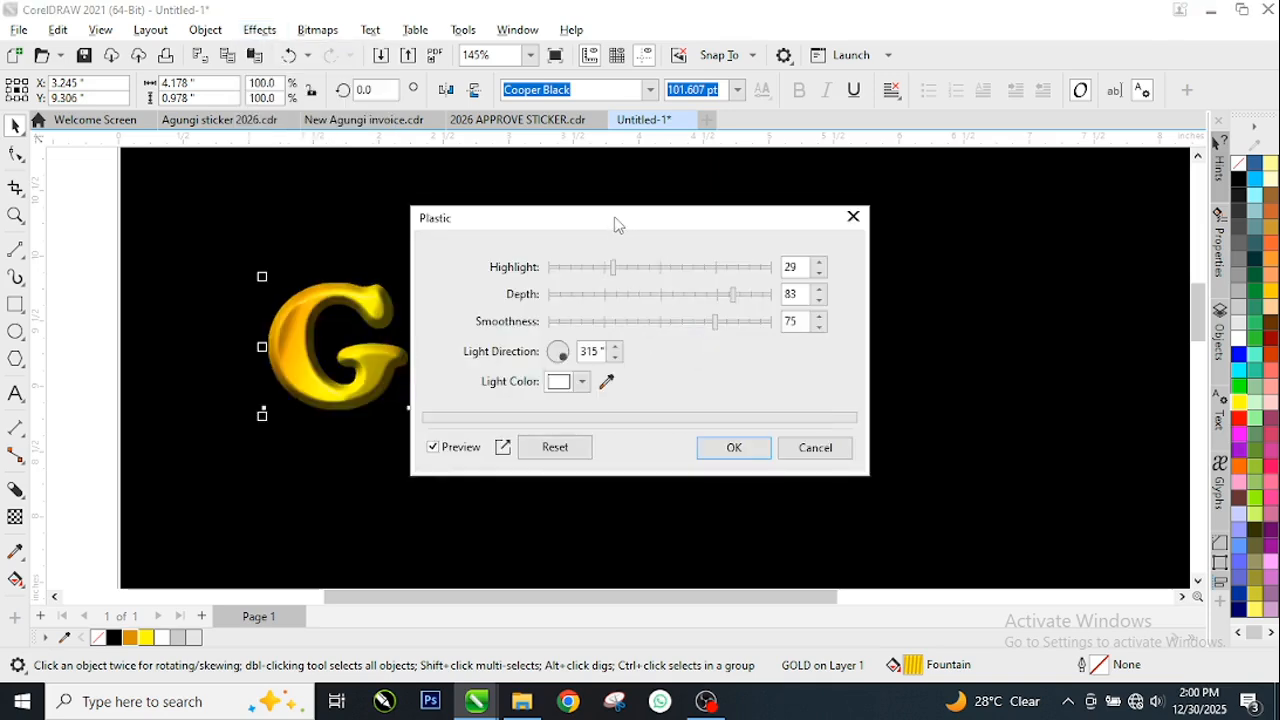
left_click_drag(618, 219, 819, 23)
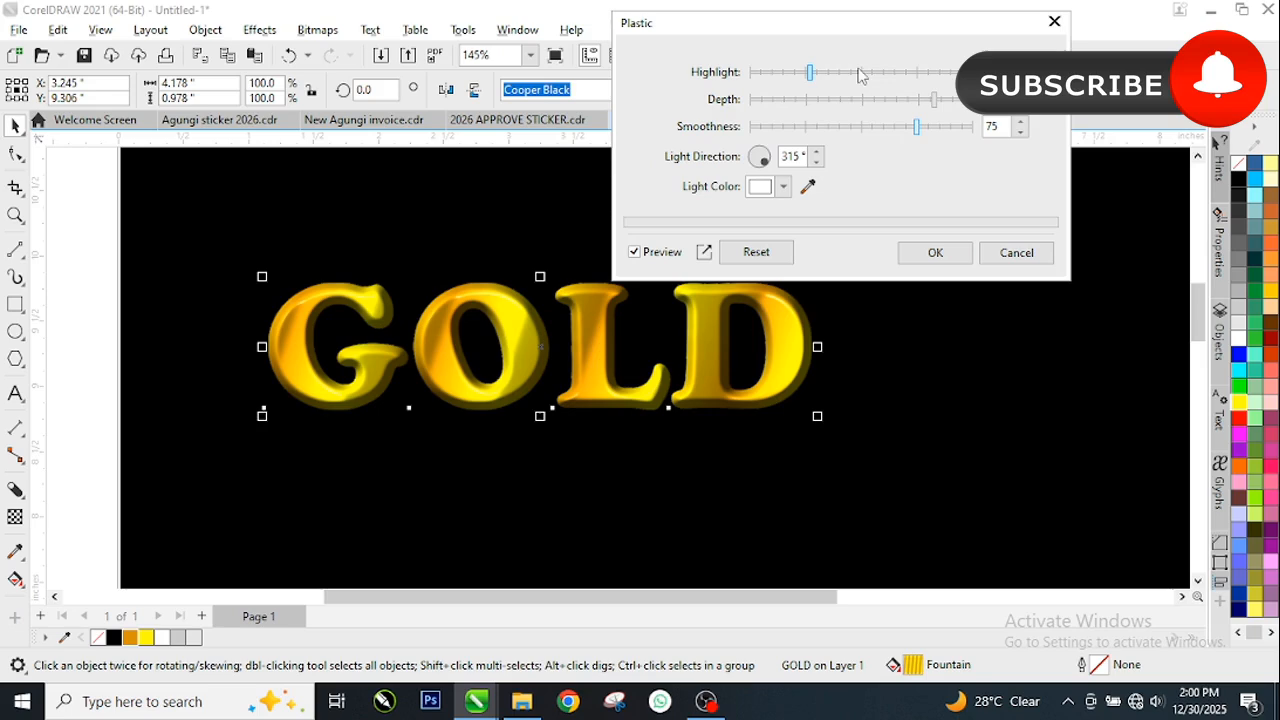
left_click_drag(812, 72, 813, 137)
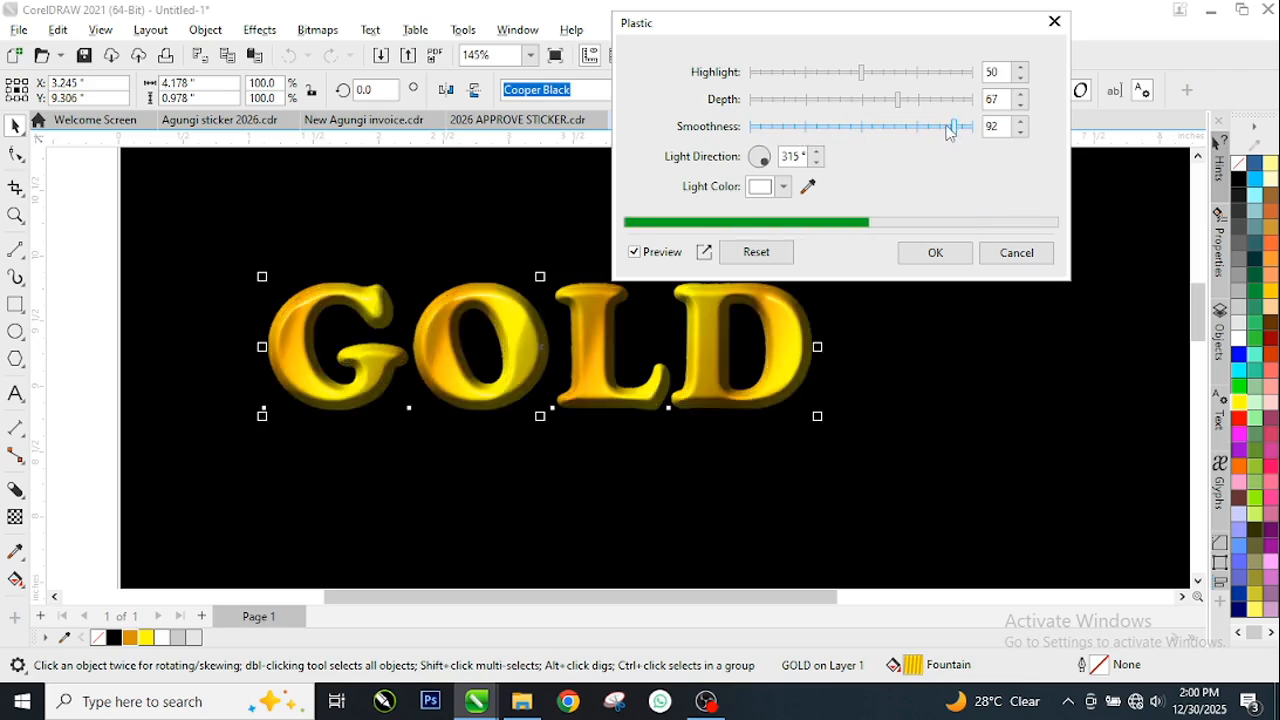
left_click_drag(862, 74, 866, 74)
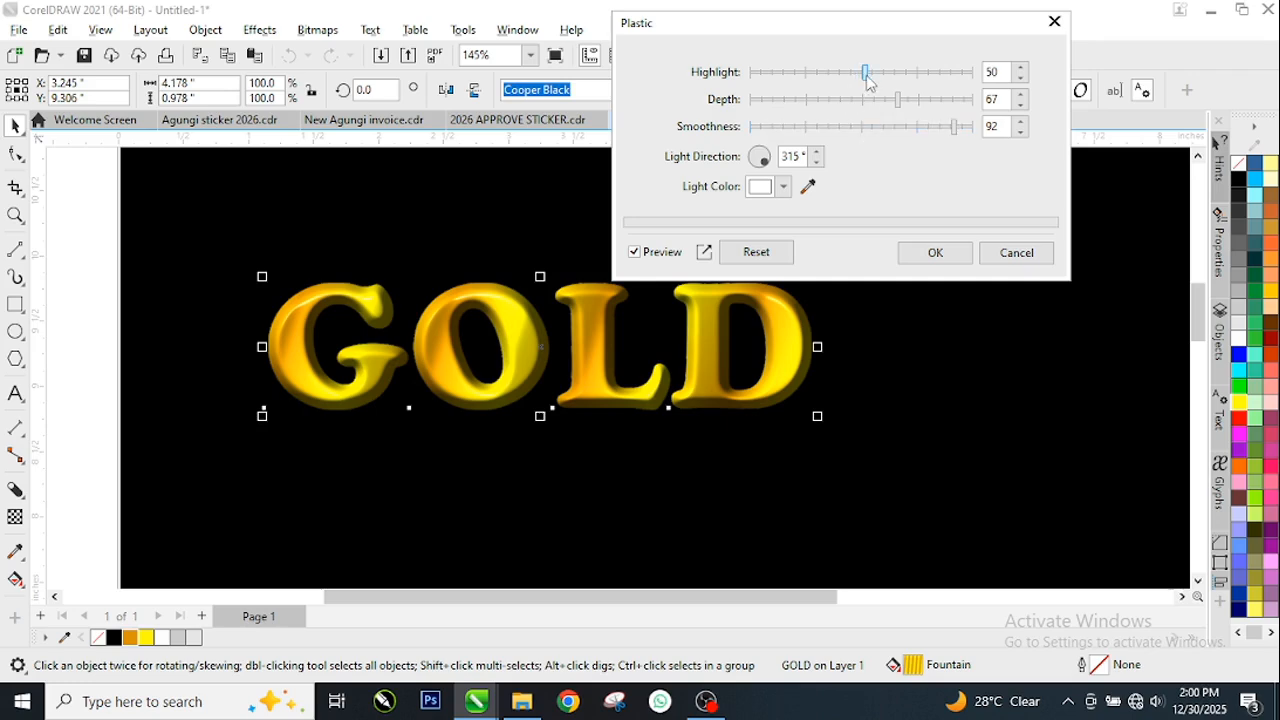
left_click(934, 254)
scroll(623, 357, "up", 3)
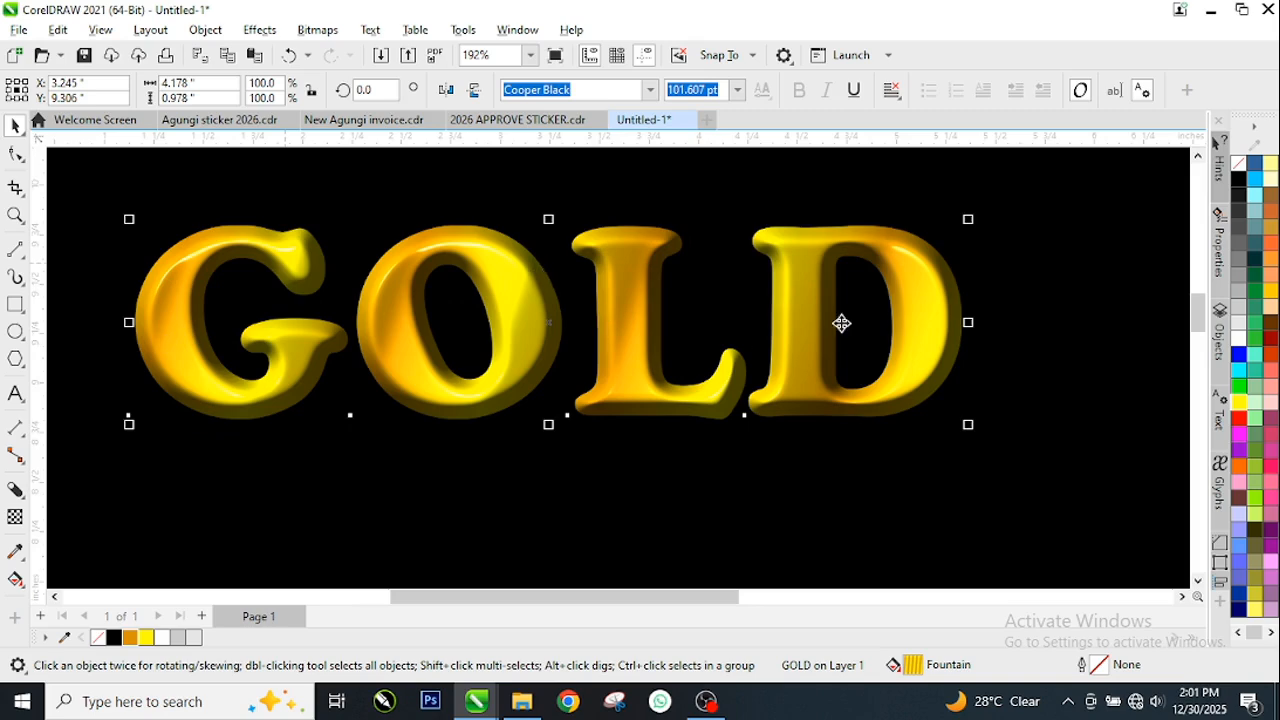
scroll(451, 414, "down", 1)
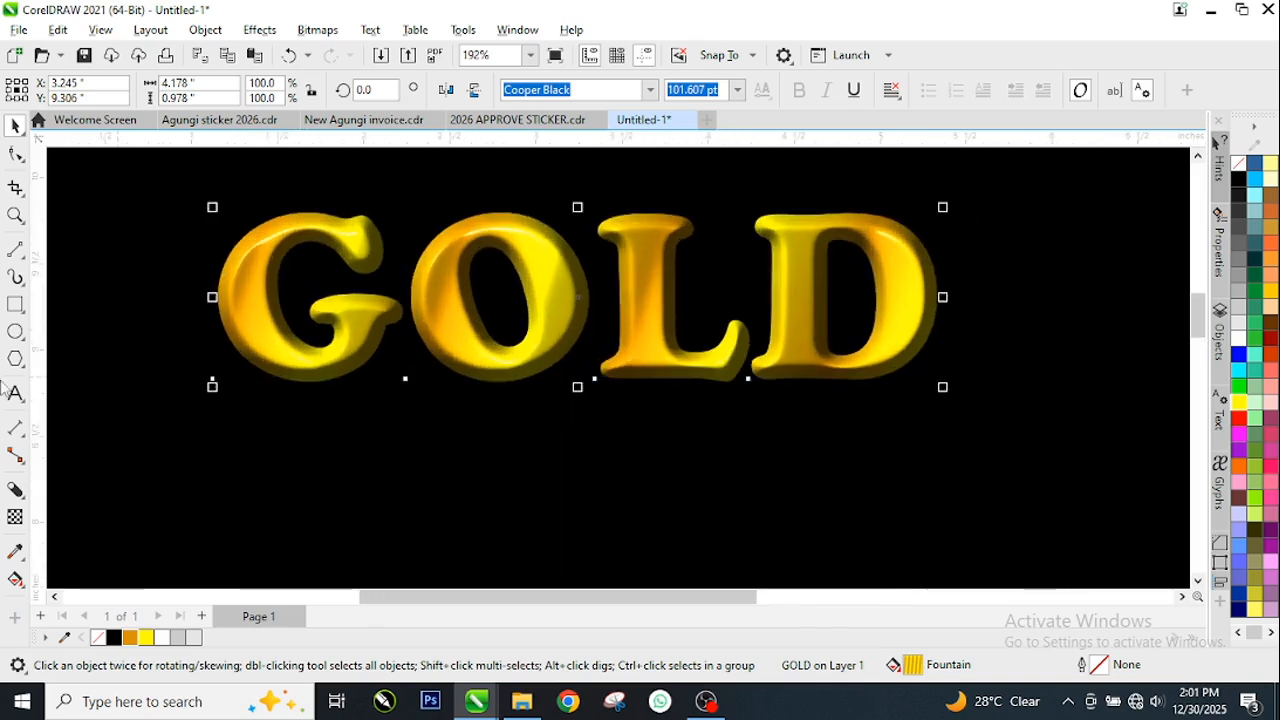
Add the text SILVER below GOLD and fill it with white
left_click(16, 395)
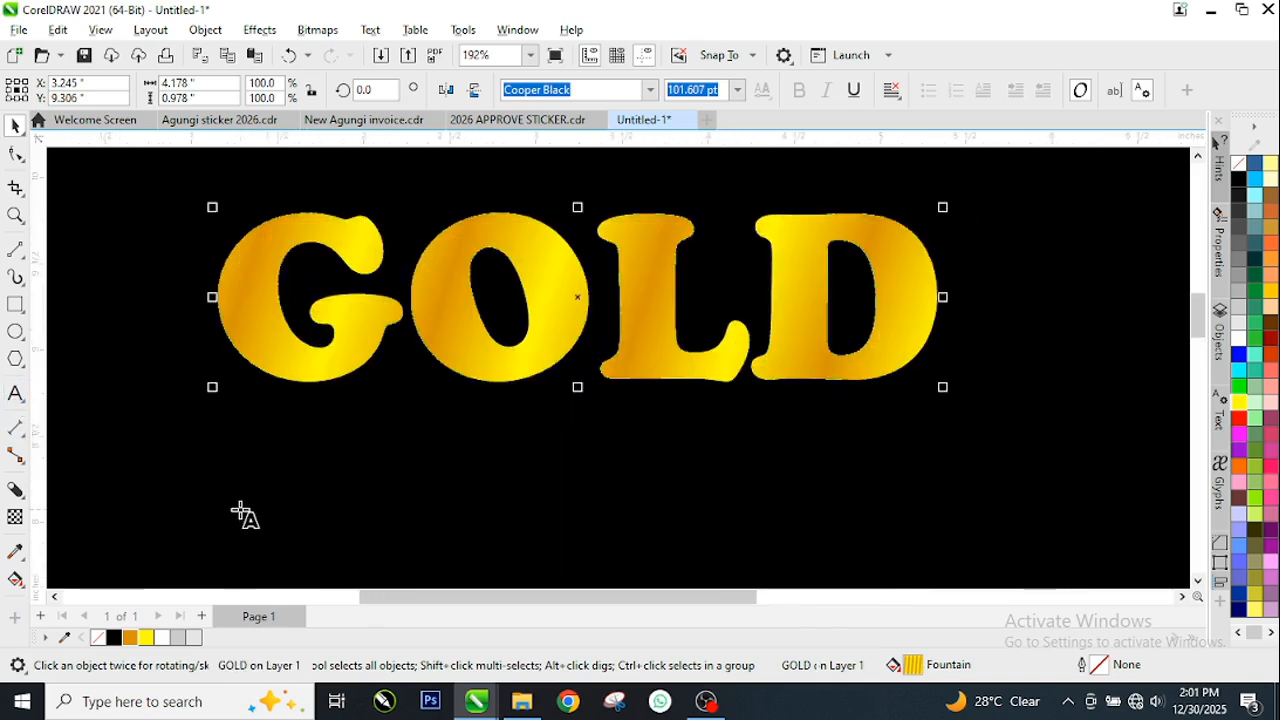
left_click(281, 509)
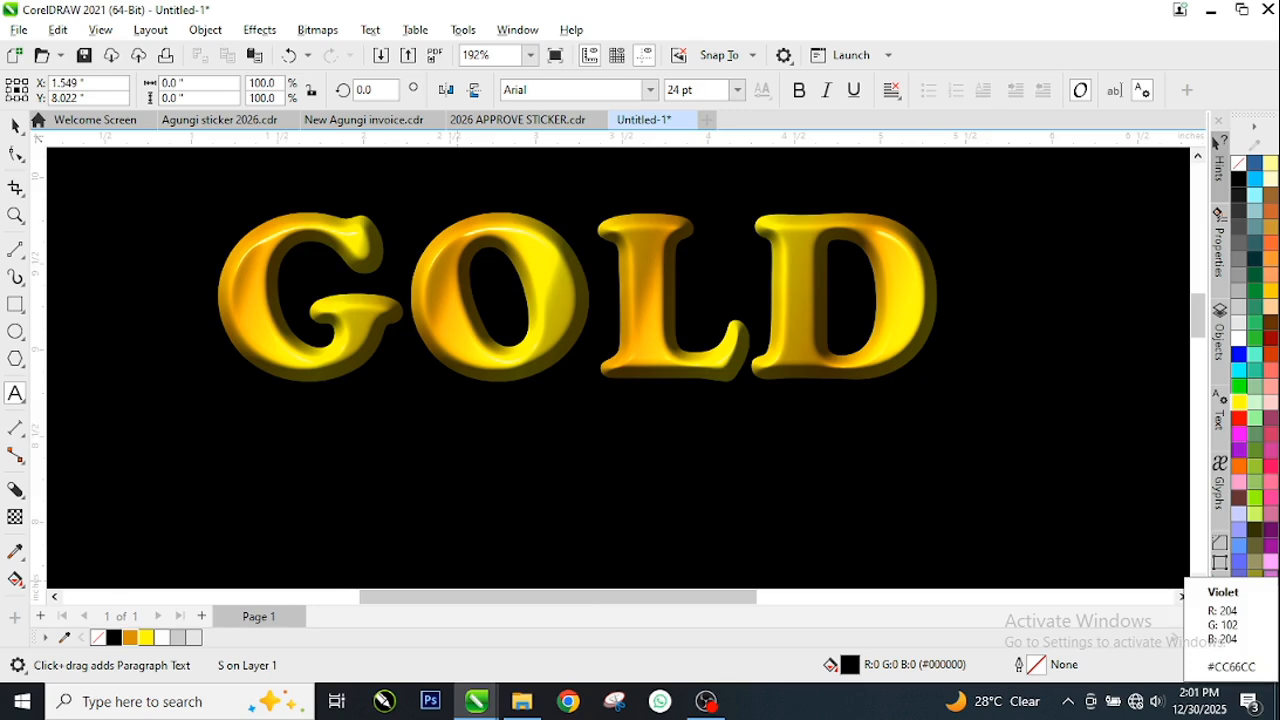
key("ctrl+space")
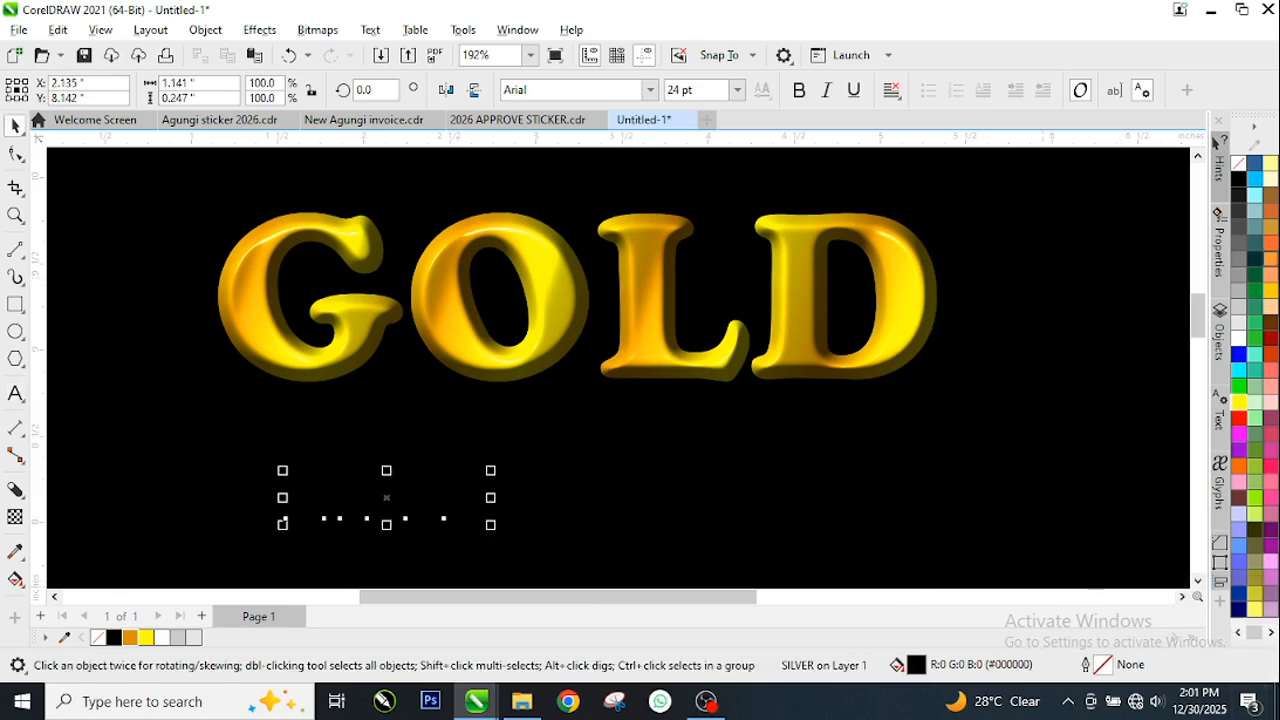
left_click(1239, 338)
Enlarge the SILVER text to about 3.9 by 0.84 inches so it nearly spans the width of GOLD
left_click_drag(490, 471, 900, 409)
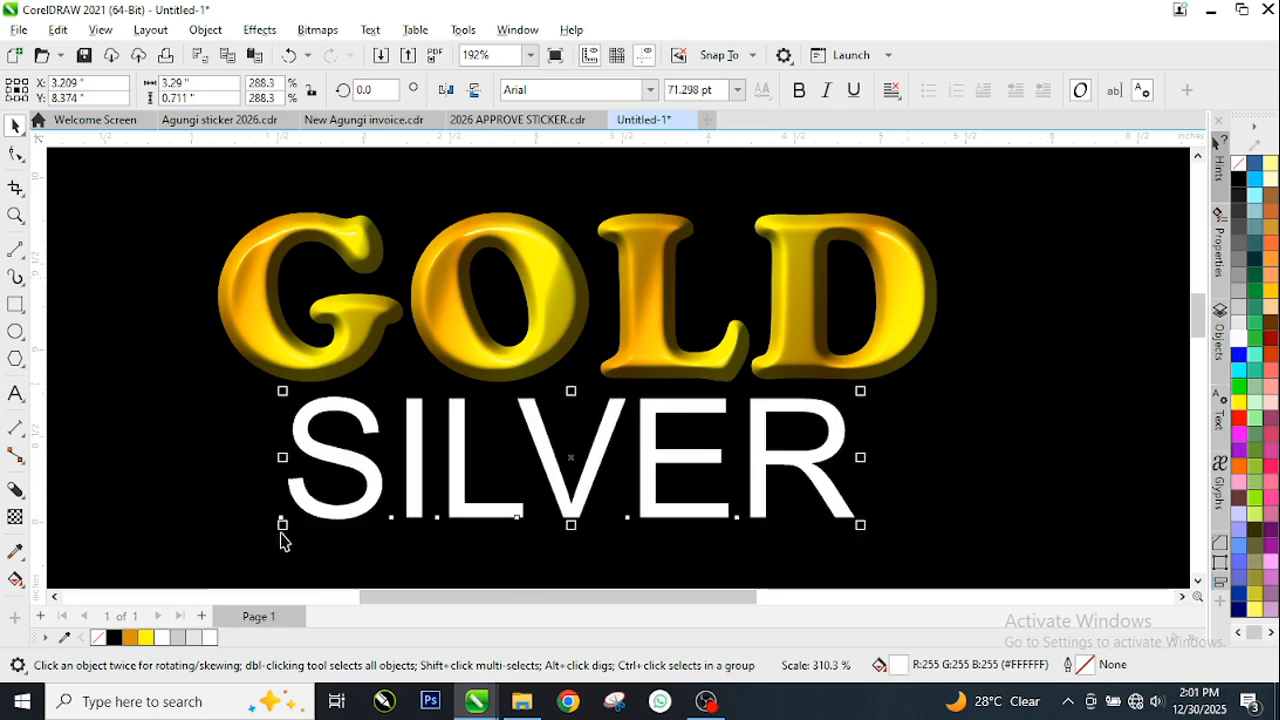
left_click_drag(282, 527, 300, 566)
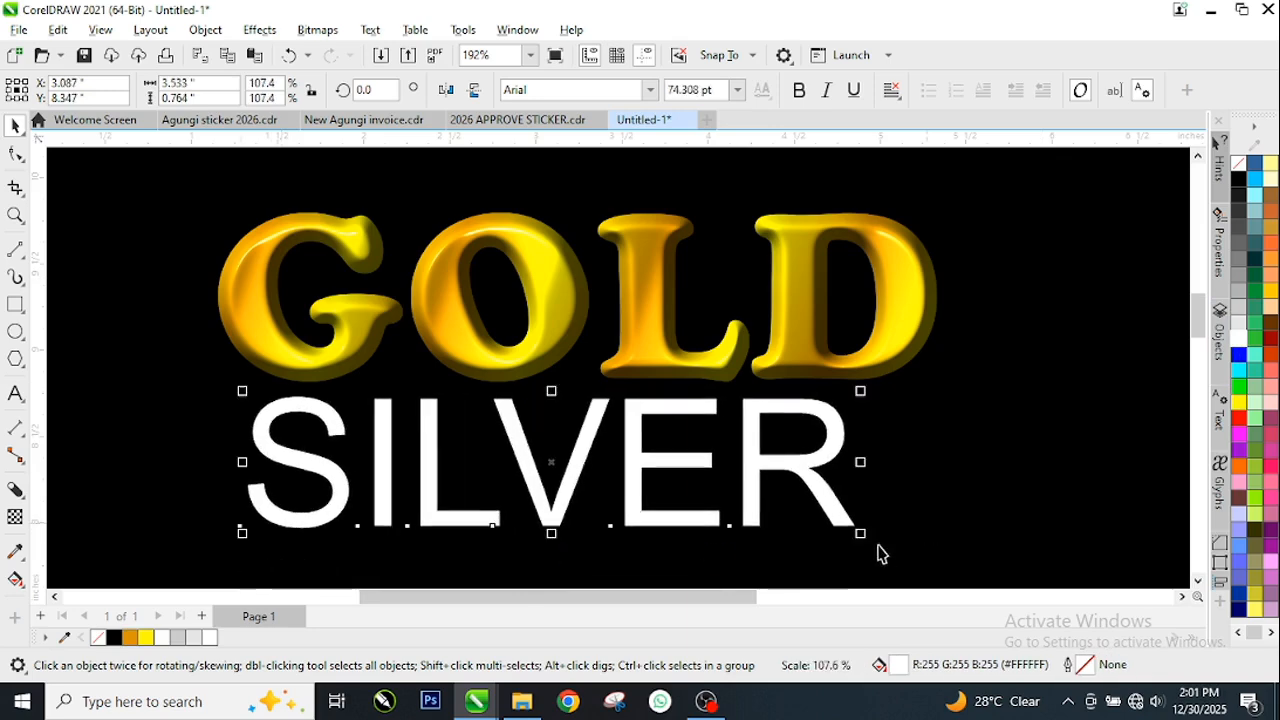
left_click_drag(862, 534, 931, 566)
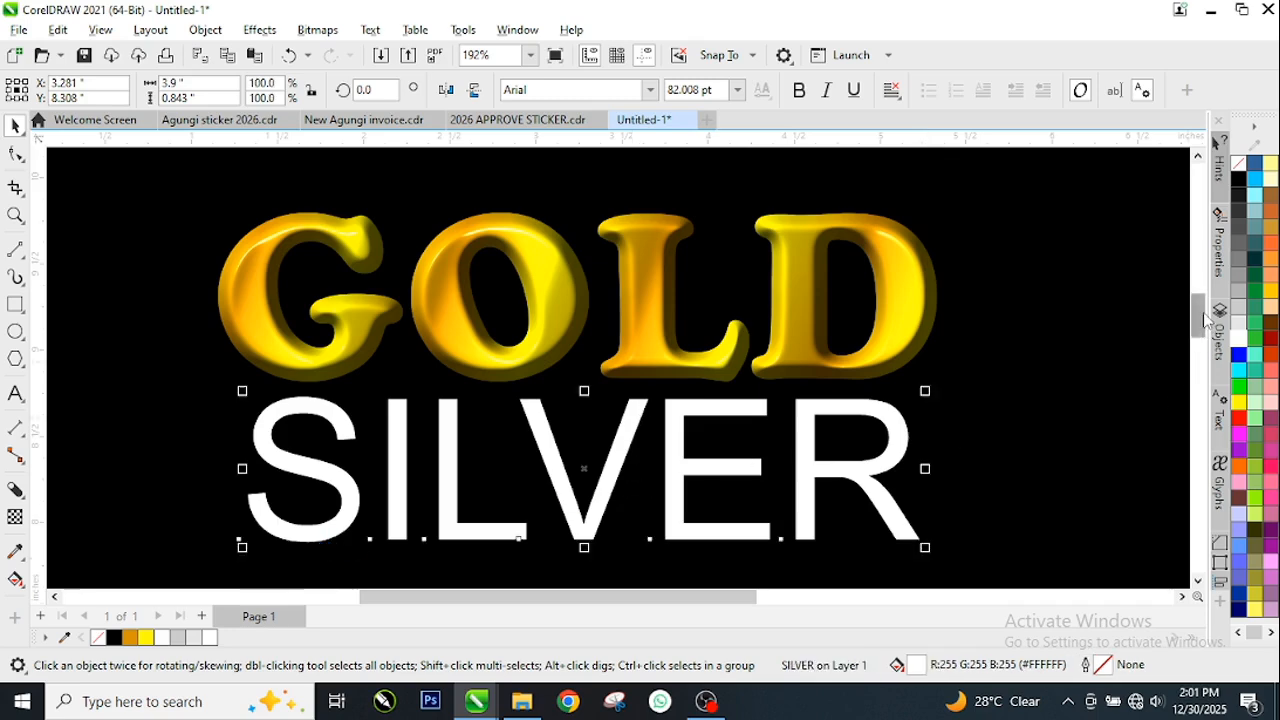
Change the font of the SILVER text to Arriaga
scroll(1205, 318, "down", 1)
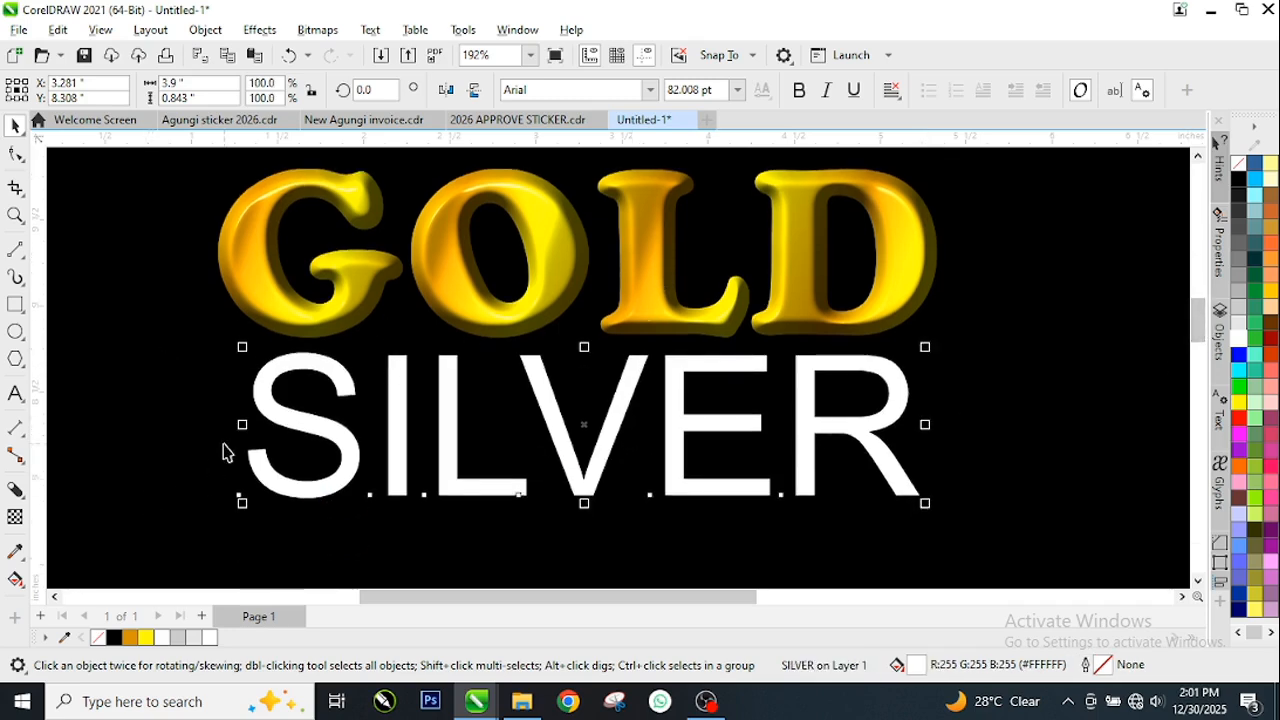
left_click(652, 90)
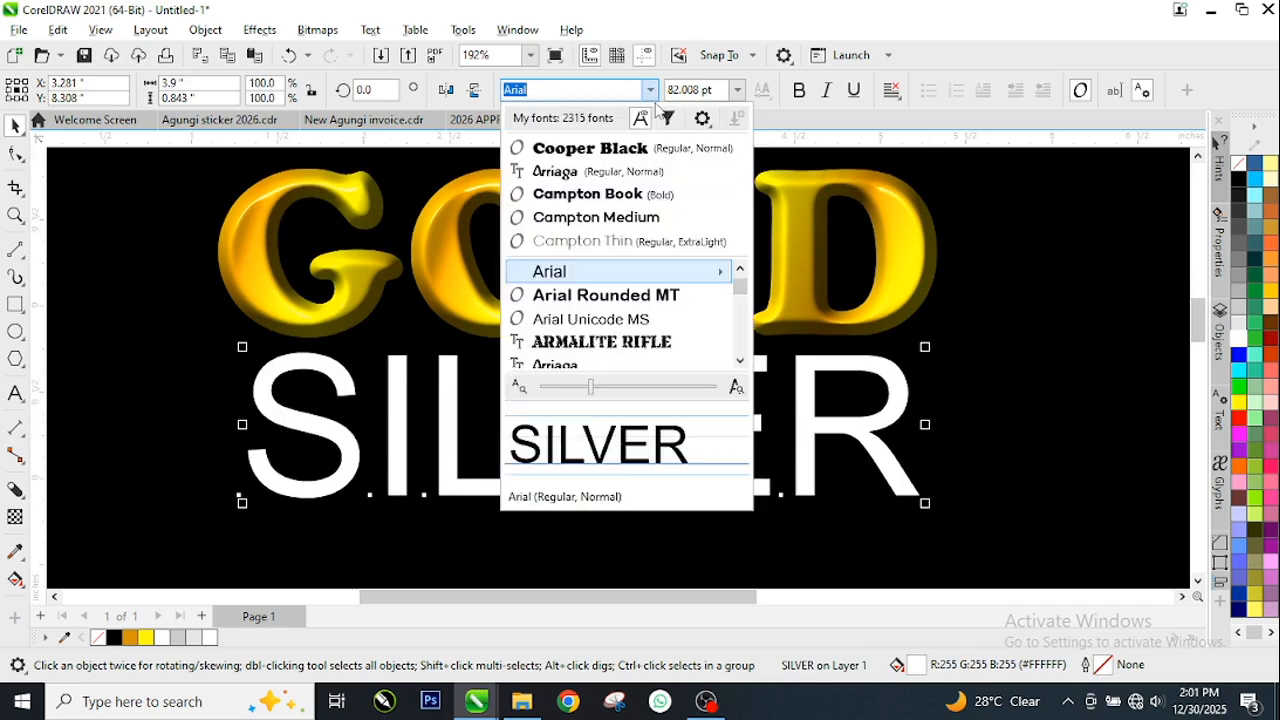
left_click(568, 174)
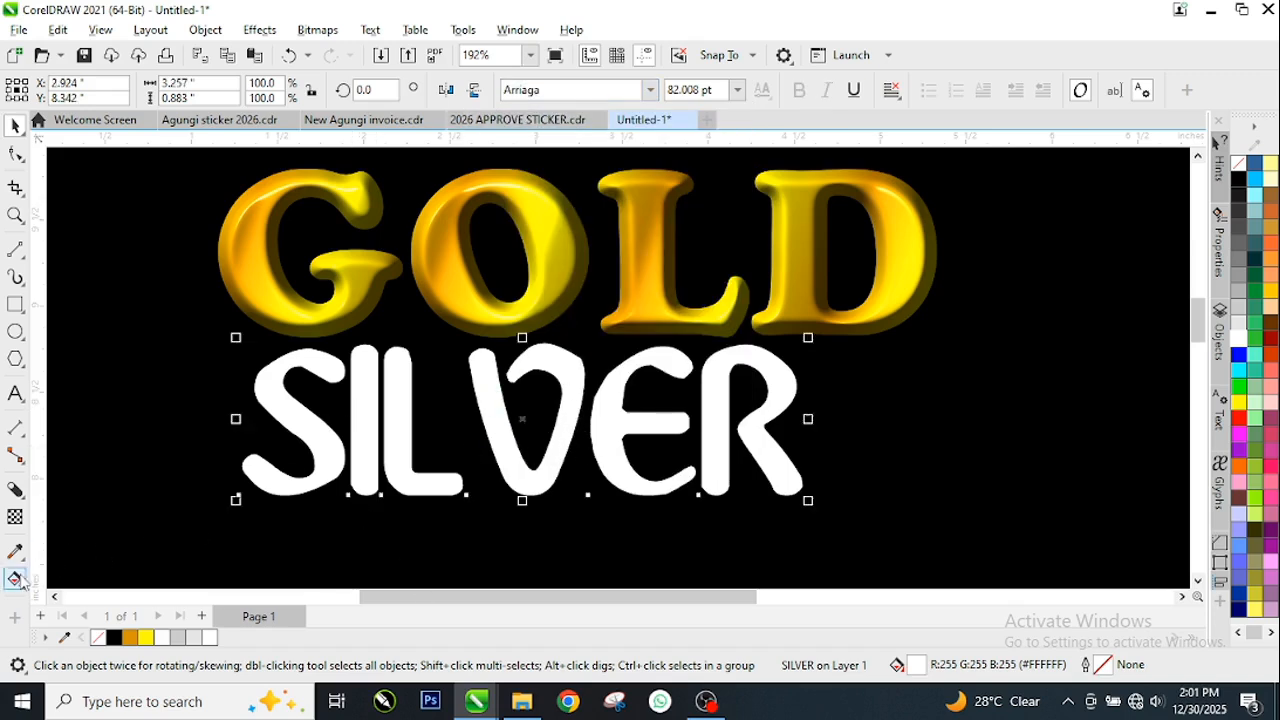
Draw a horizontal fountain fill across the SILVER text from white at the S to light grey at the R
left_click(15, 581)
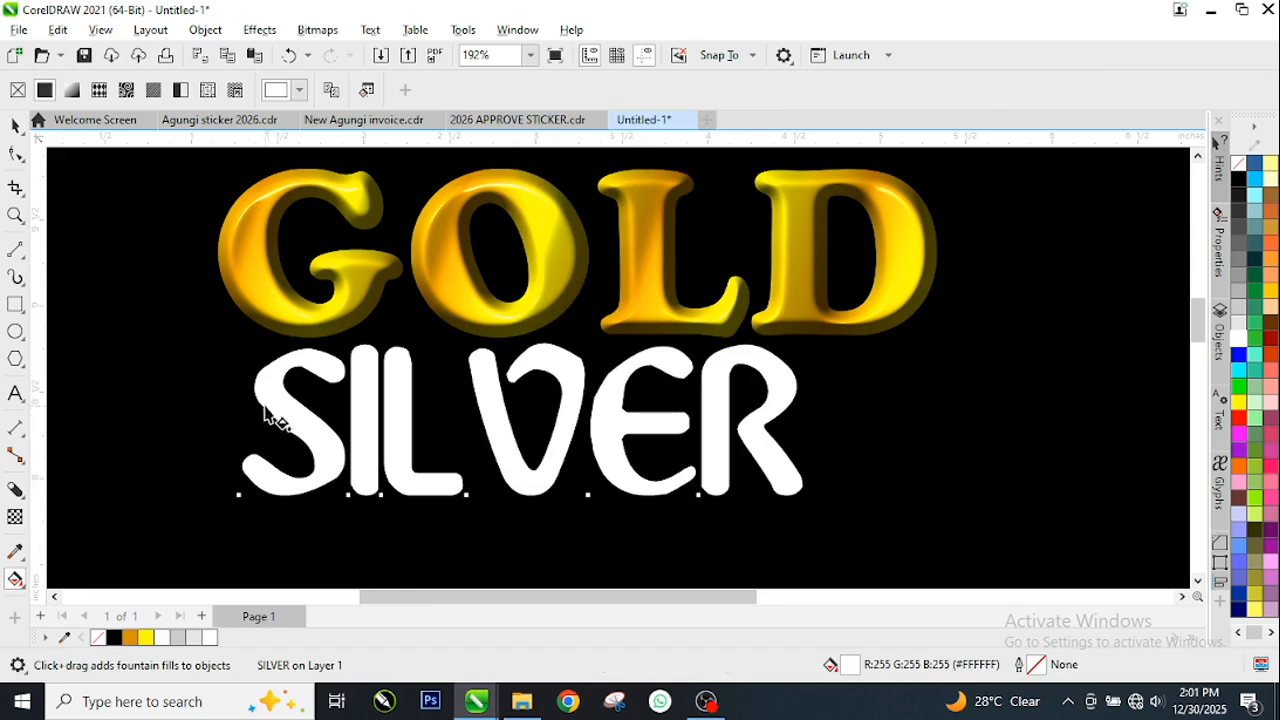
left_click_drag(247, 460, 783, 458)
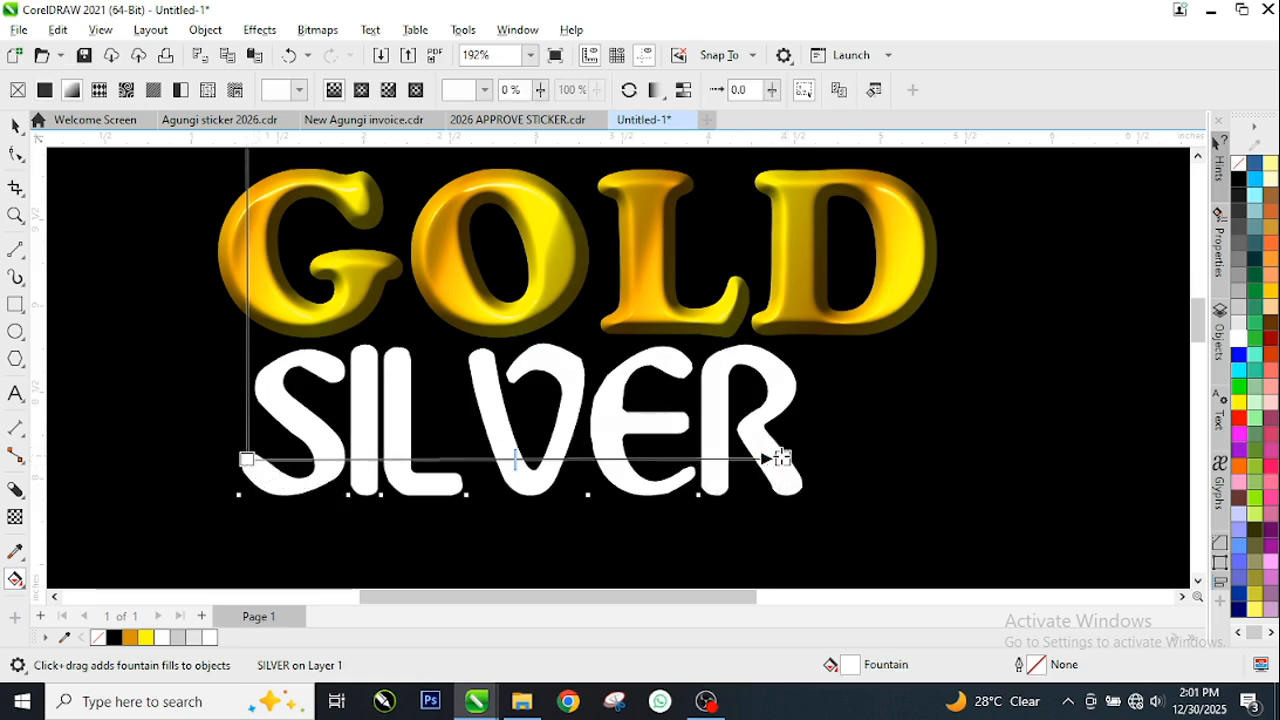
left_click(783, 459)
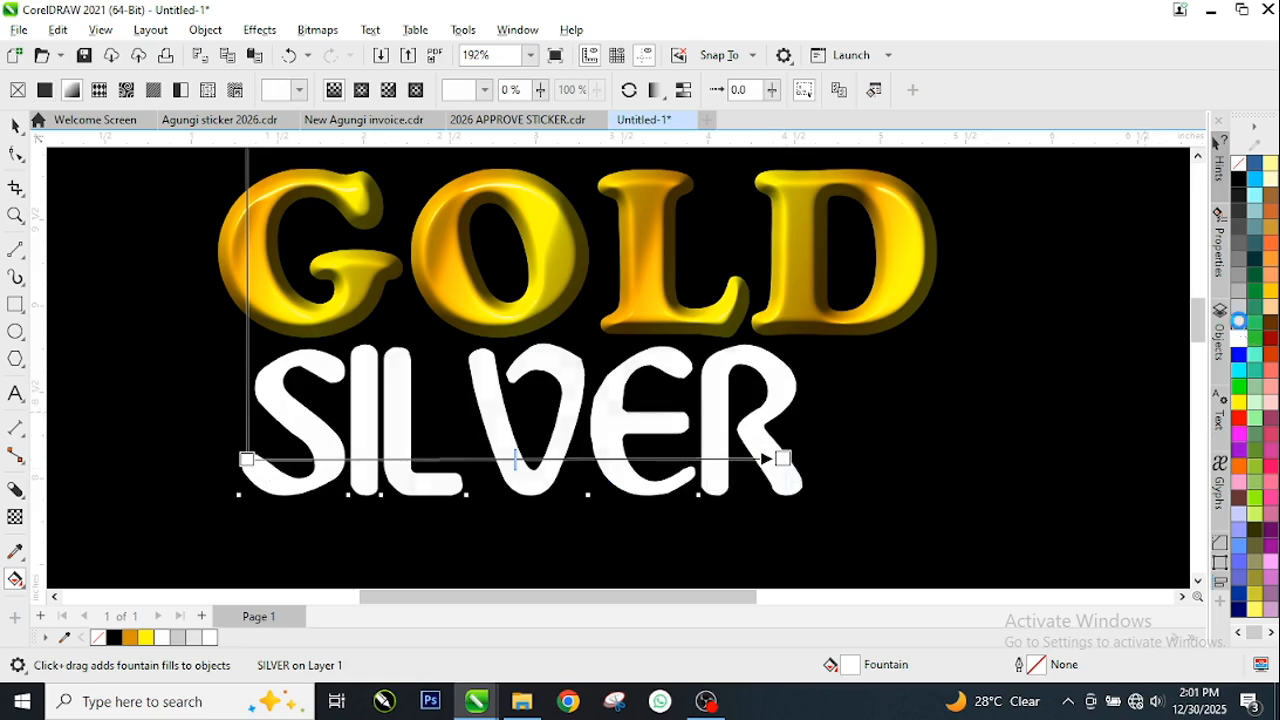
left_click(1238, 320)
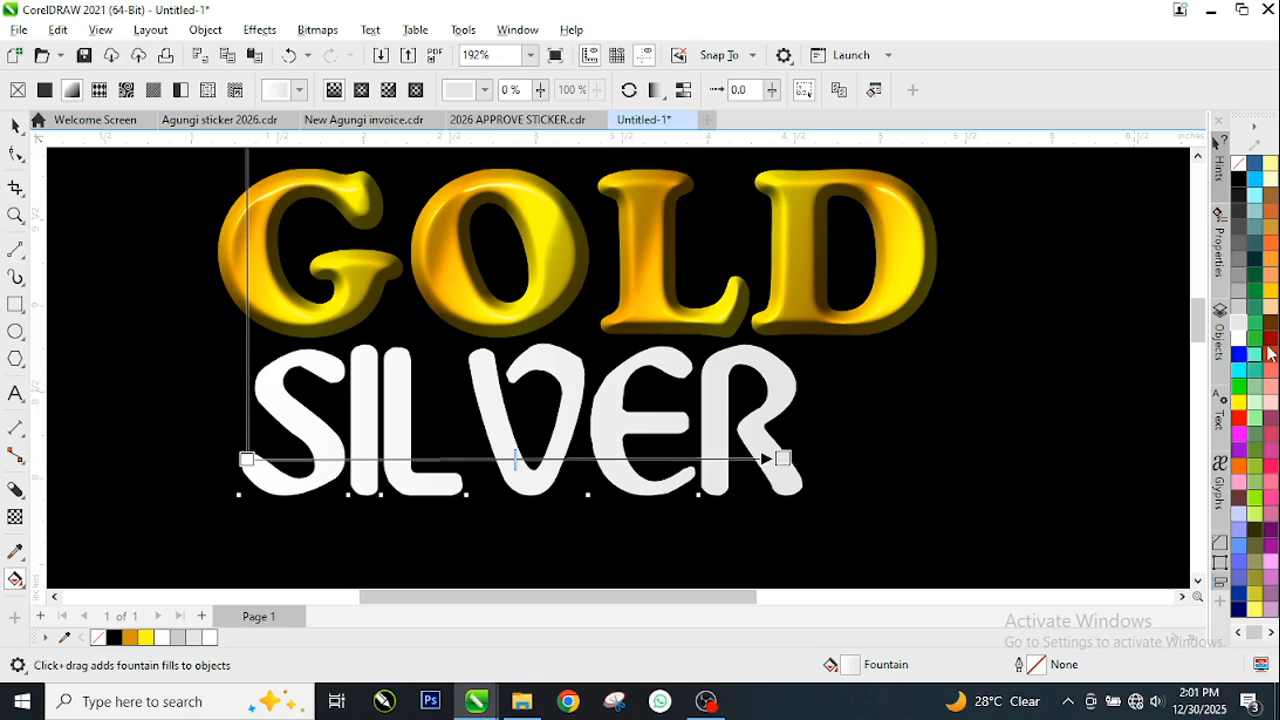
left_click(1240, 308)
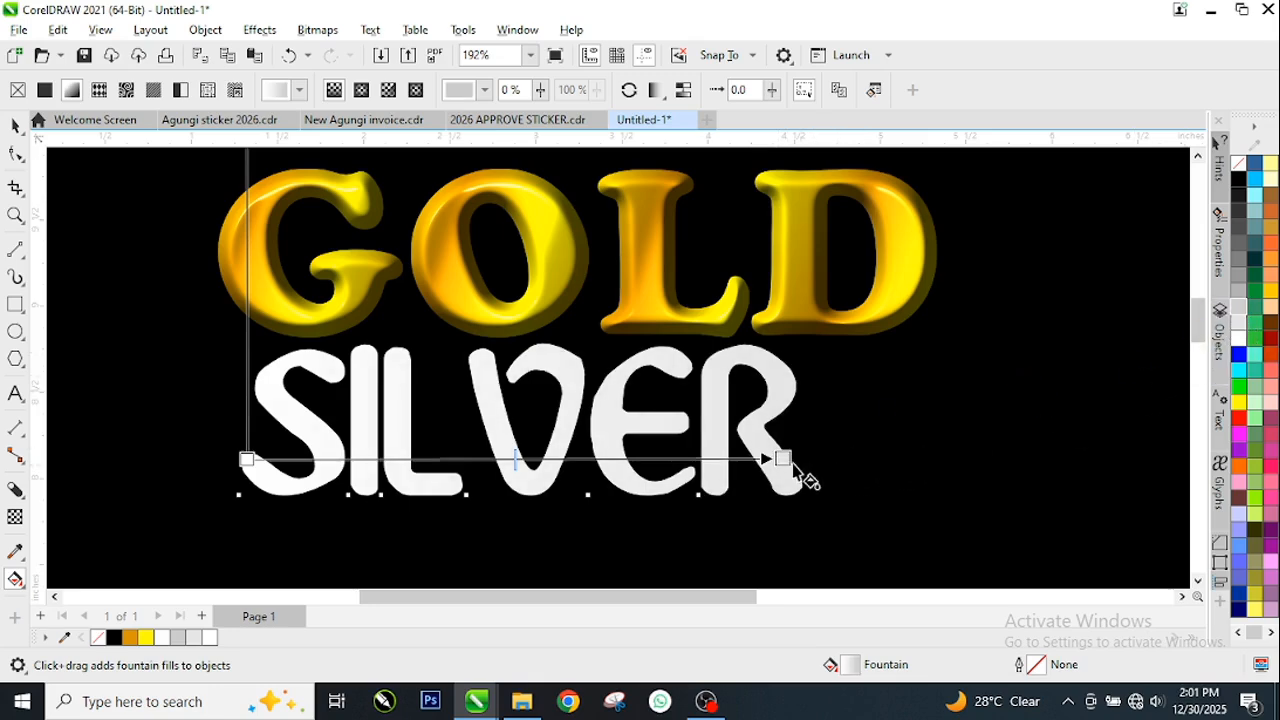
Make the SILVER text's fountain fill repeat, and shorten and tilt its vector over the letter R
left_click(658, 94)
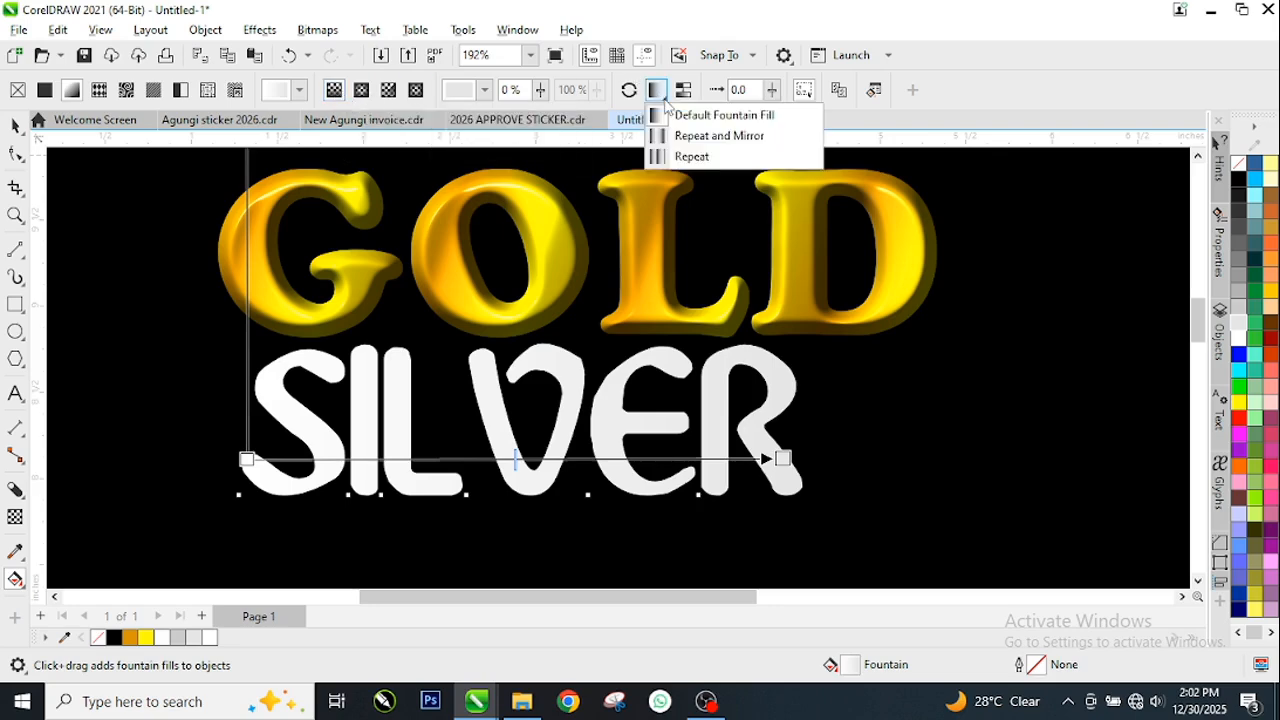
left_click(697, 157)
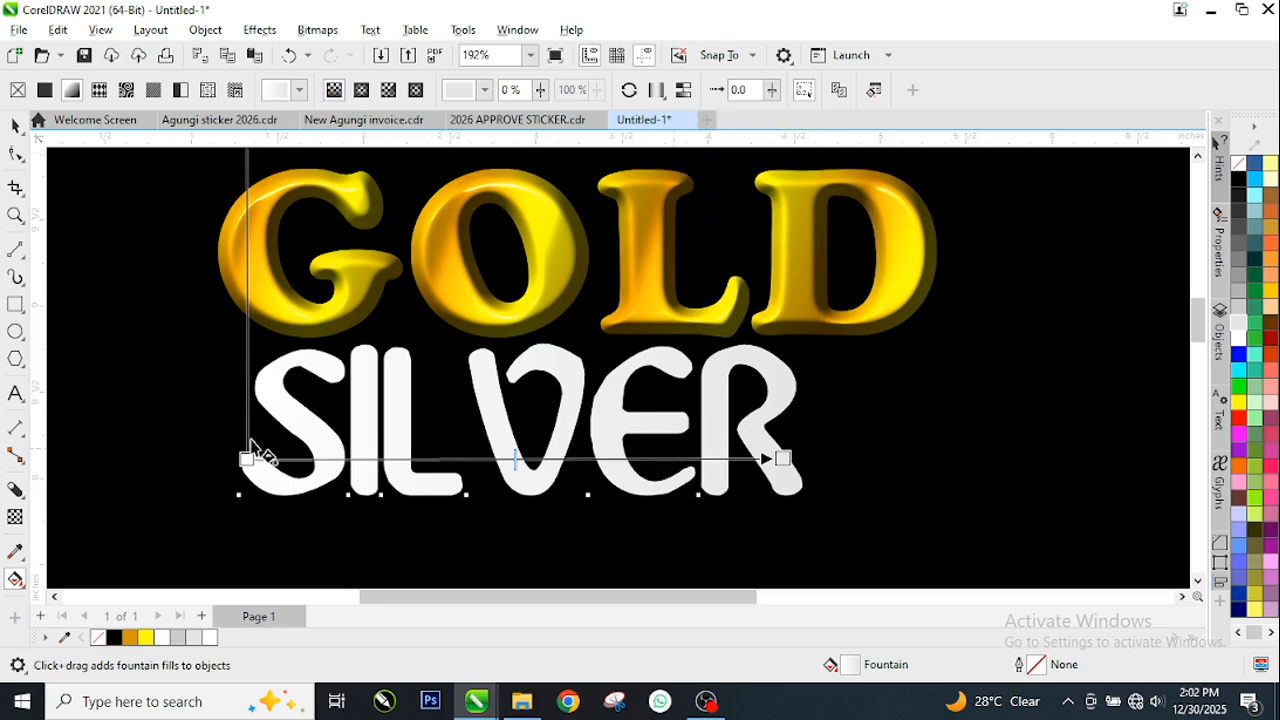
left_click_drag(246, 459, 703, 416)
left_click_drag(782, 458, 824, 426)
left_click_drag(707, 417, 742, 399)
mouse_move(815, 430)
left_mouse_down()
mouse_move(748, 402)
mouse_move(804, 409)
left_mouse_up()
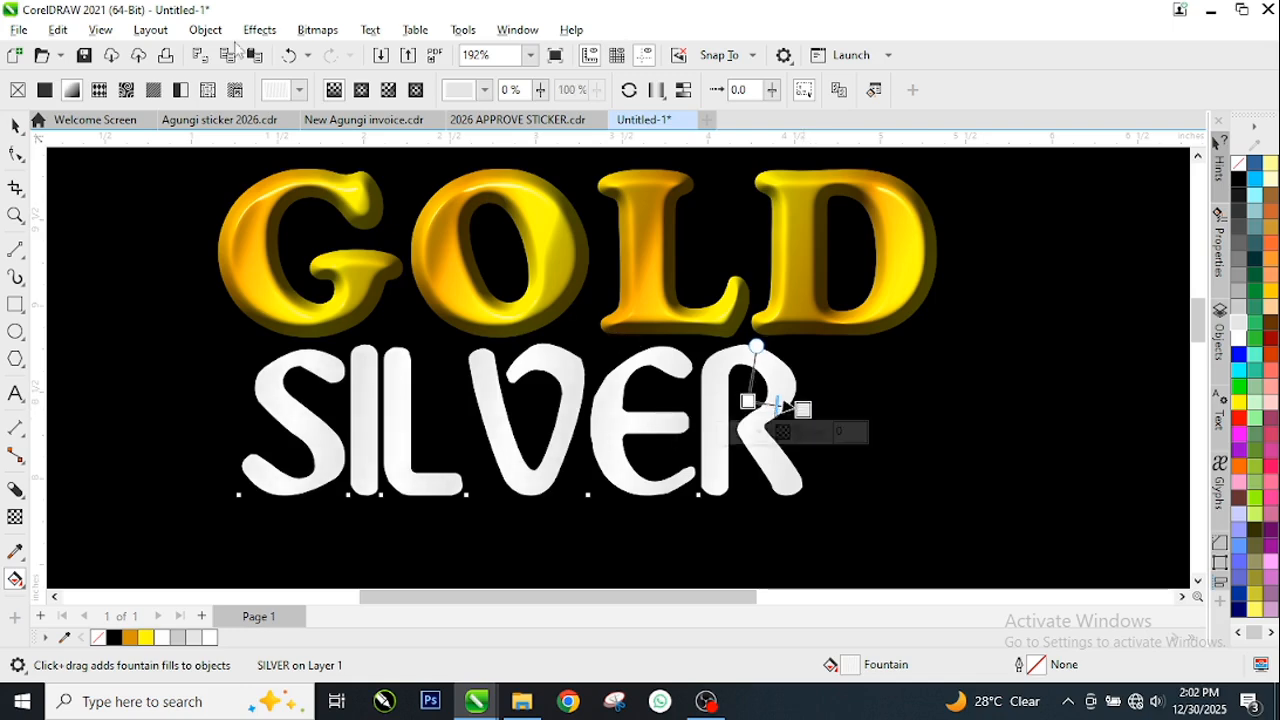
Select the SILVER text as an object and open the Plastic texture effect for it, keeping the word in view
left_click(250, 35)
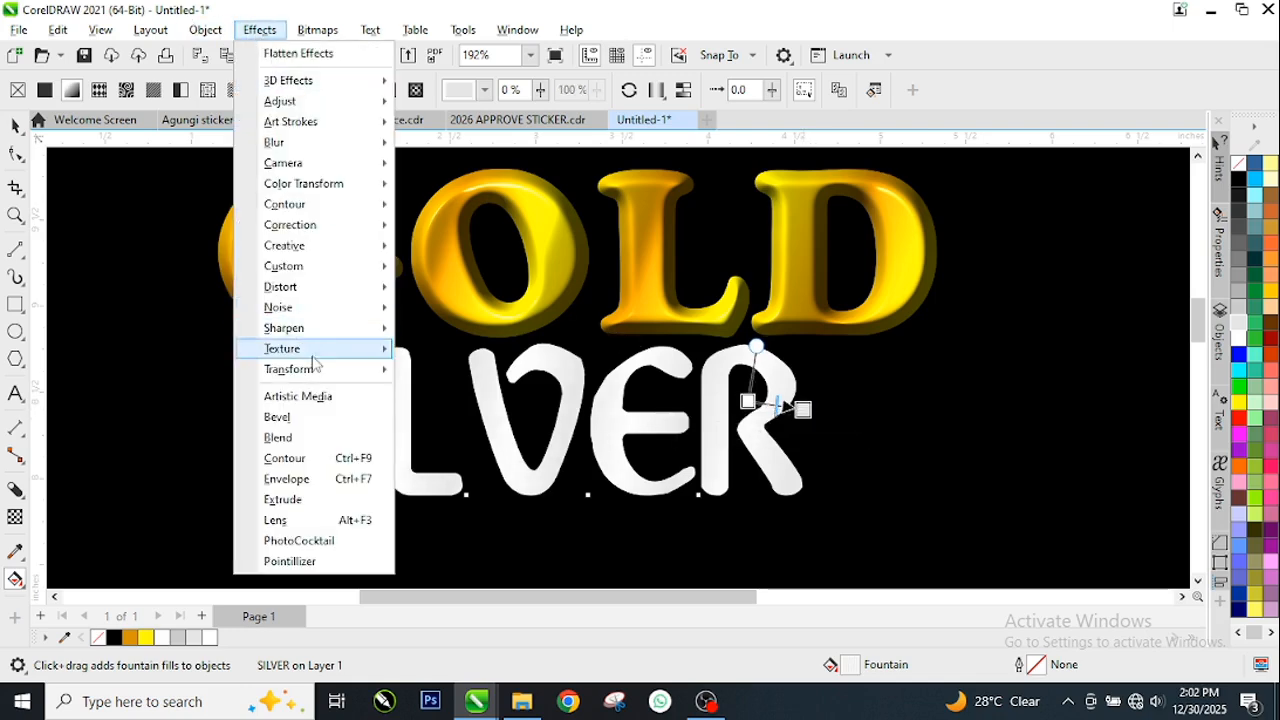
left_click(584, 371)
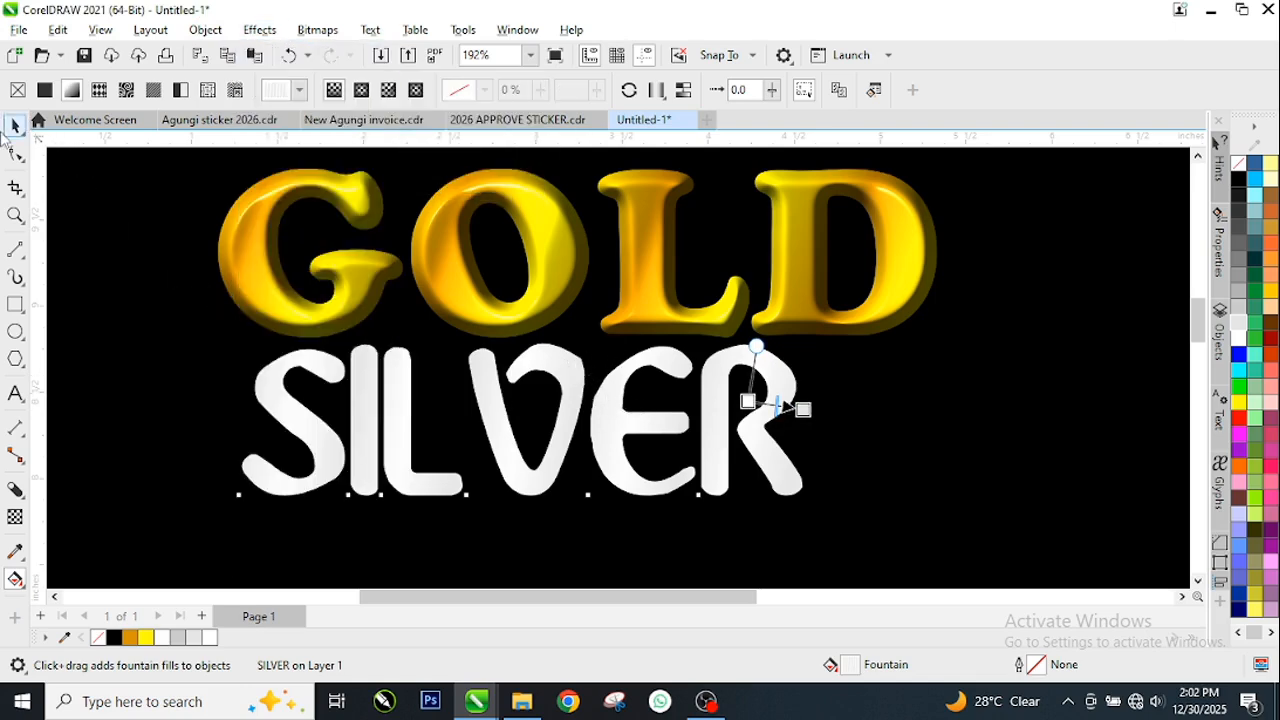
left_click(12, 130)
key("space")
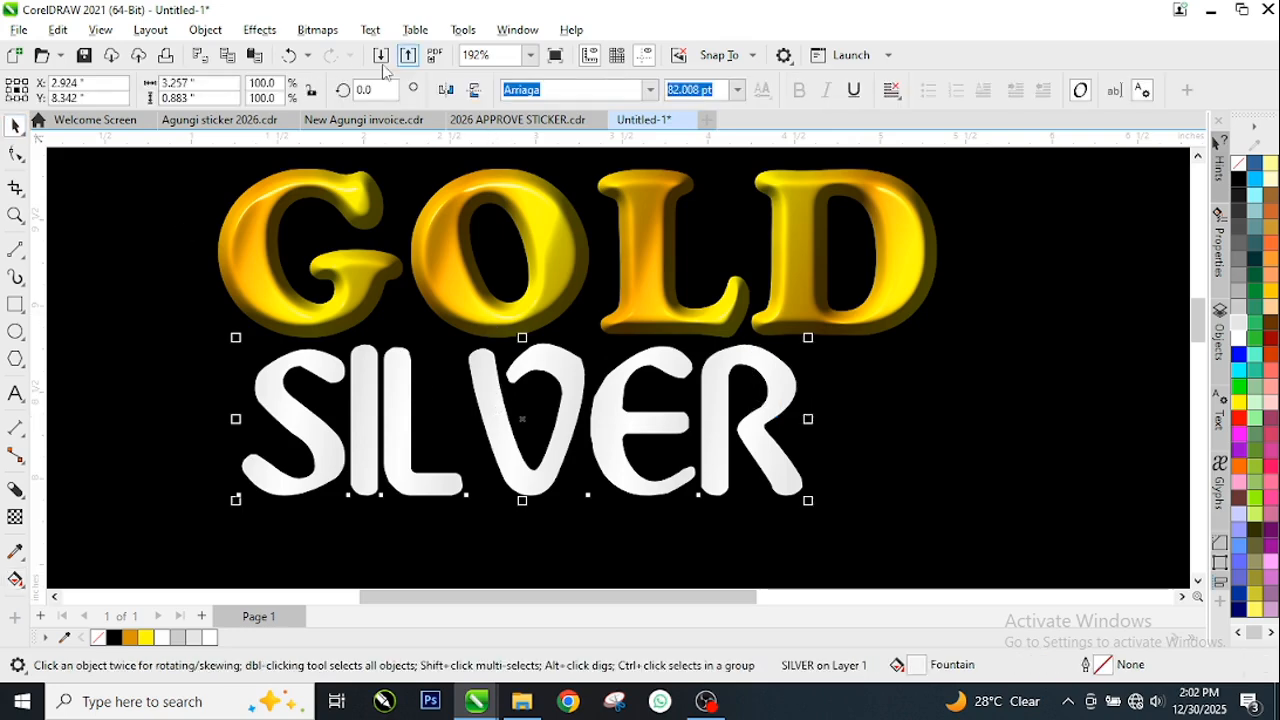
left_click(259, 29)
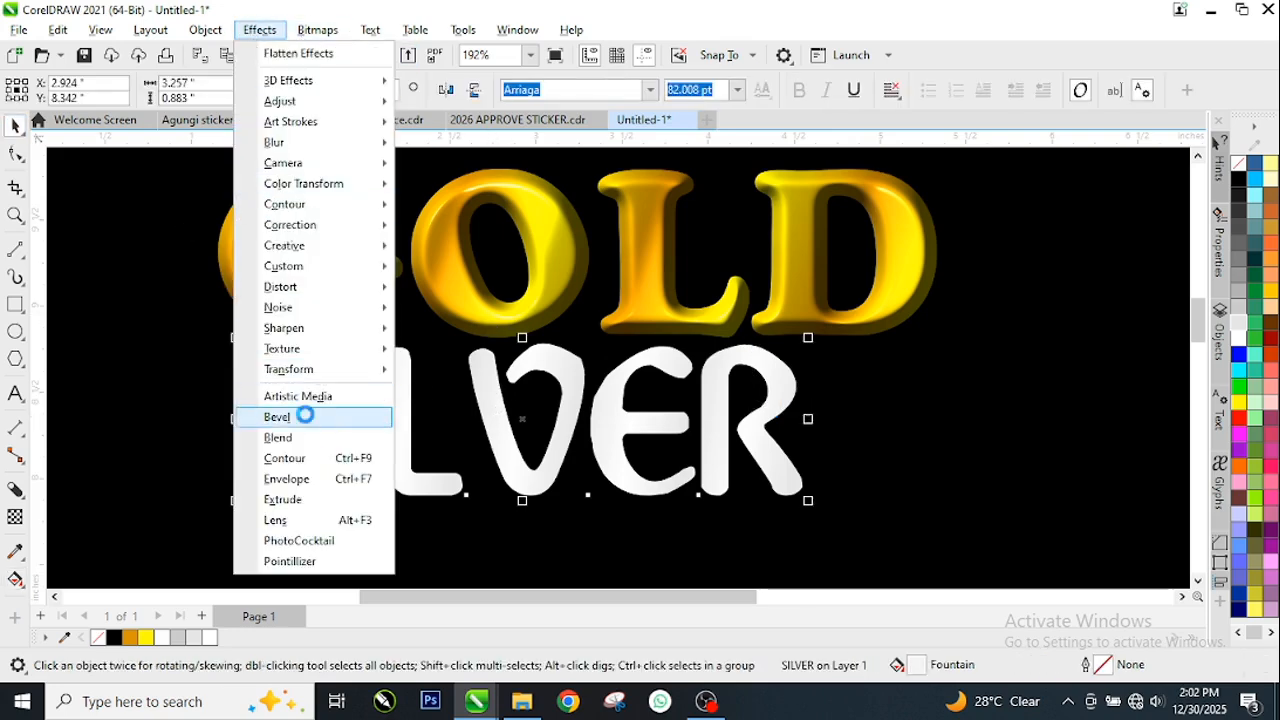
mouse_move(314, 350)
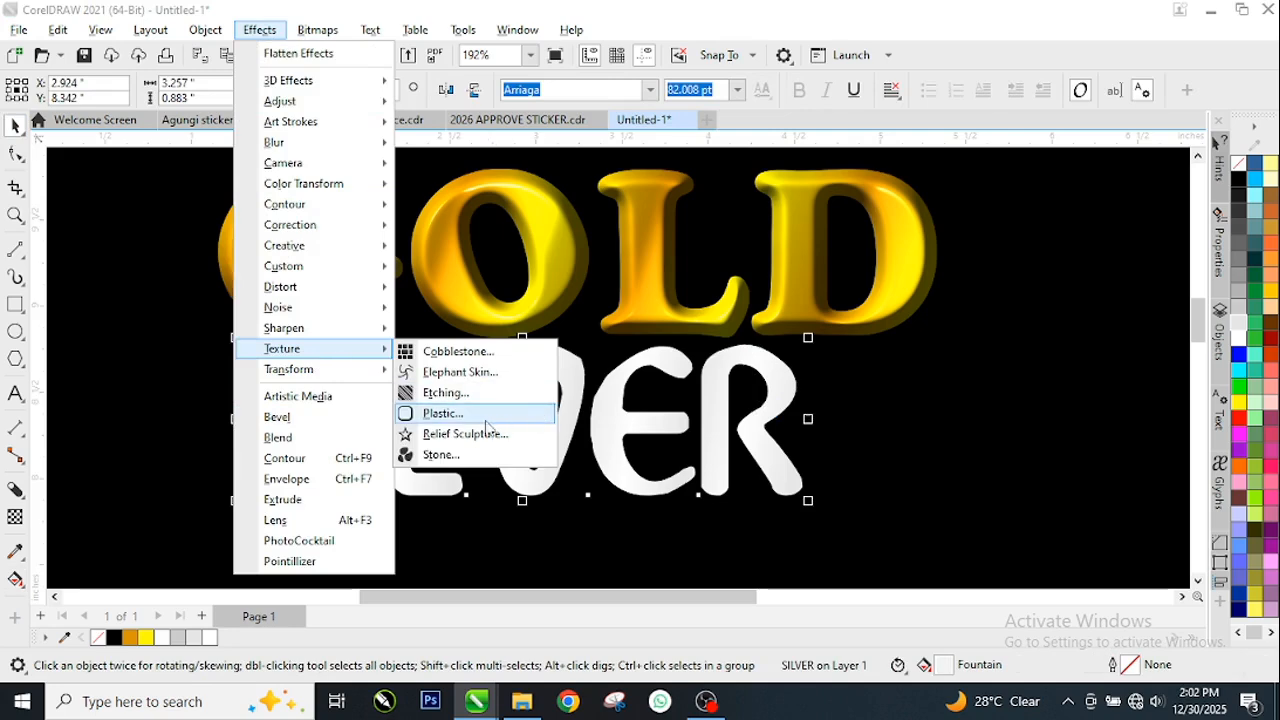
left_click(482, 416)
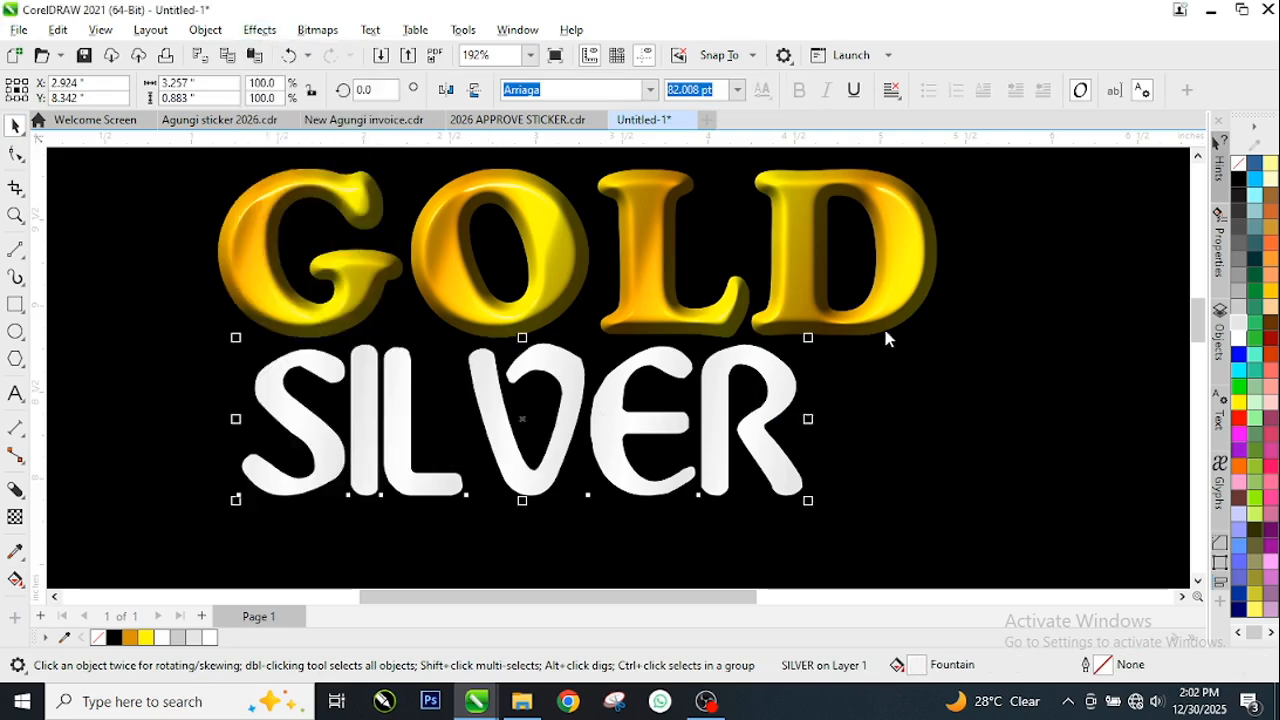
left_click_drag(667, 223, 1057, 158)
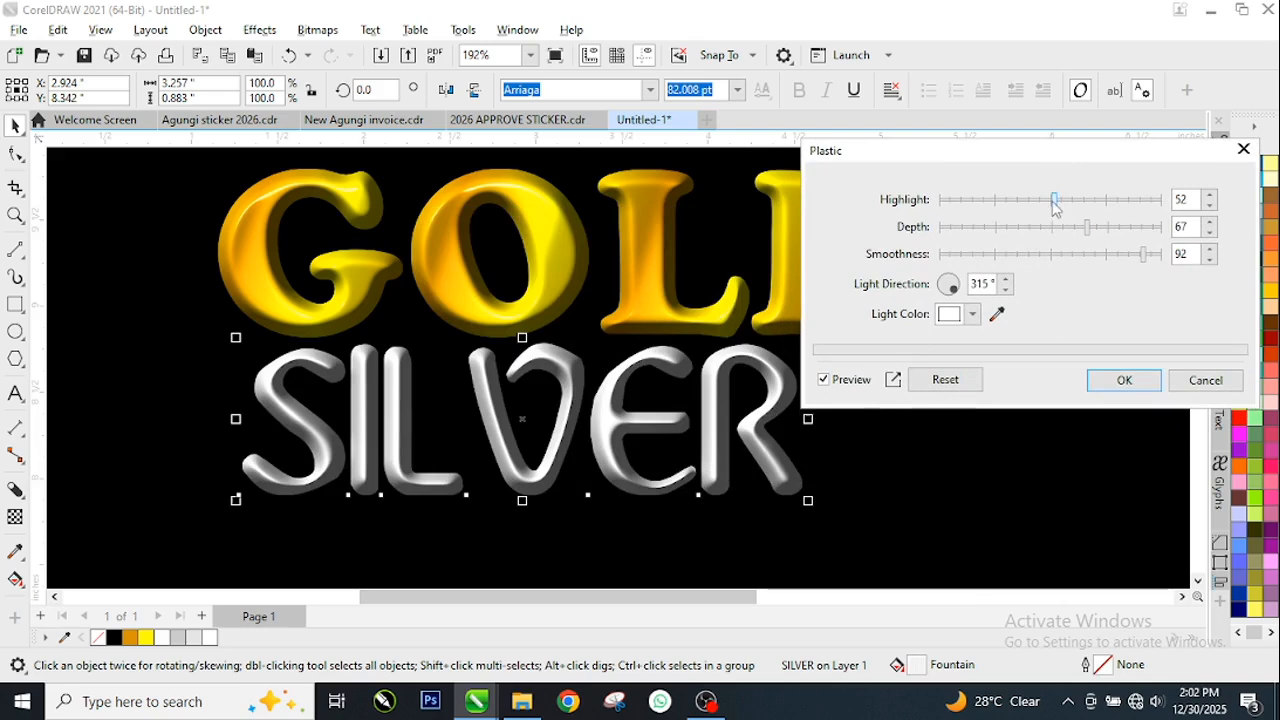
Set the Plastic effect's highlight to 18 and depth to 63, reduce its smoothness, and apply it to SILVER
left_click_drag(1012, 200, 979, 200)
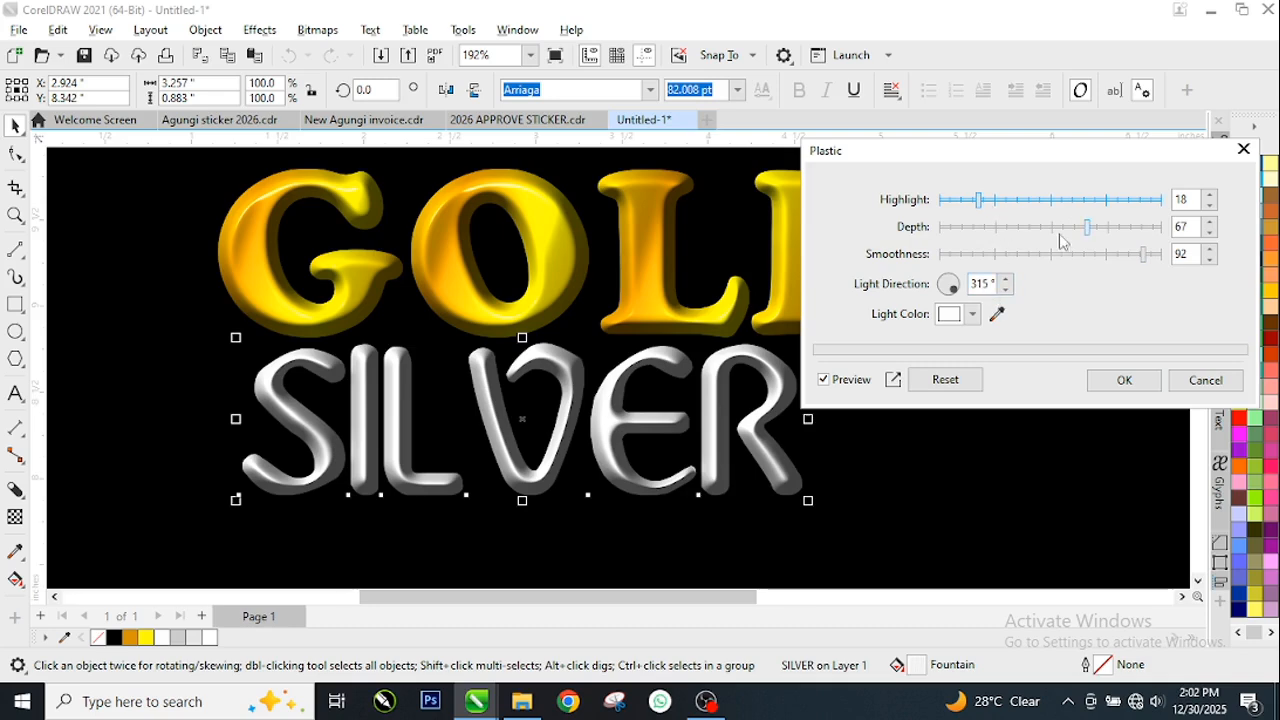
mouse_move(1092, 231)
left_mouse_down()
mouse_move(1119, 230)
mouse_move(1071, 240)
mouse_move(1080, 231)
left_mouse_up()
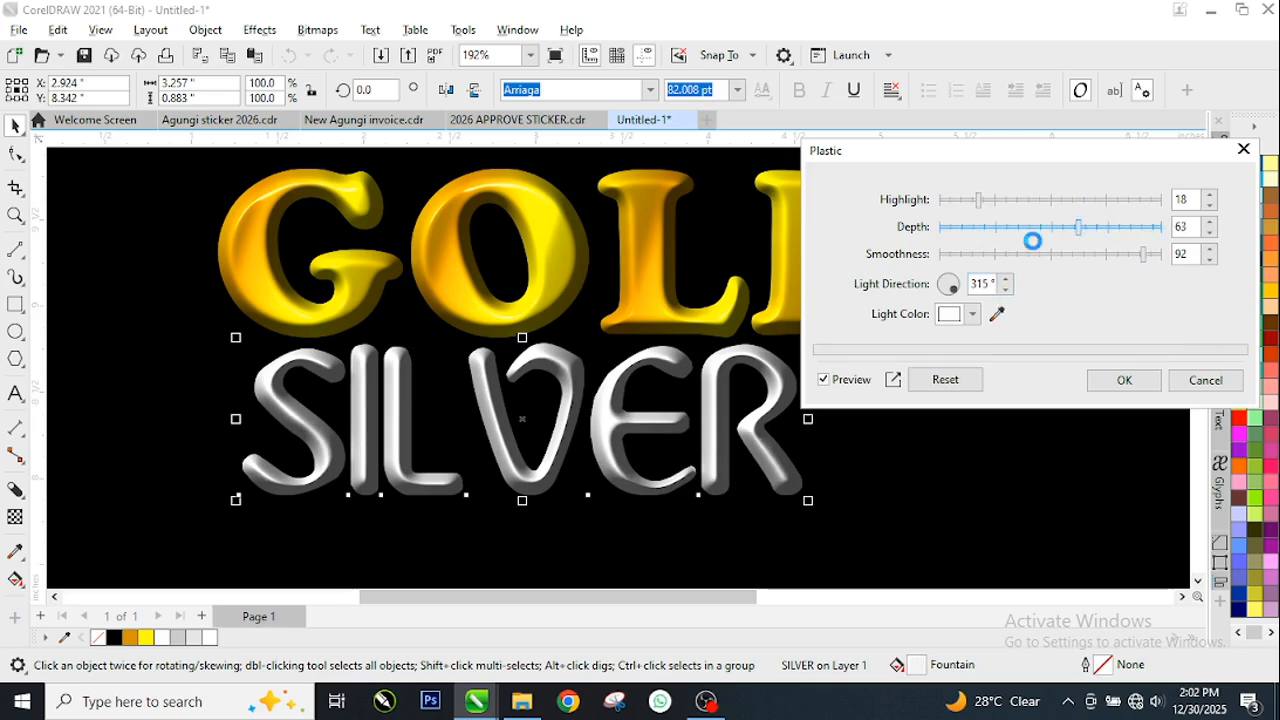
left_click(1114, 255)
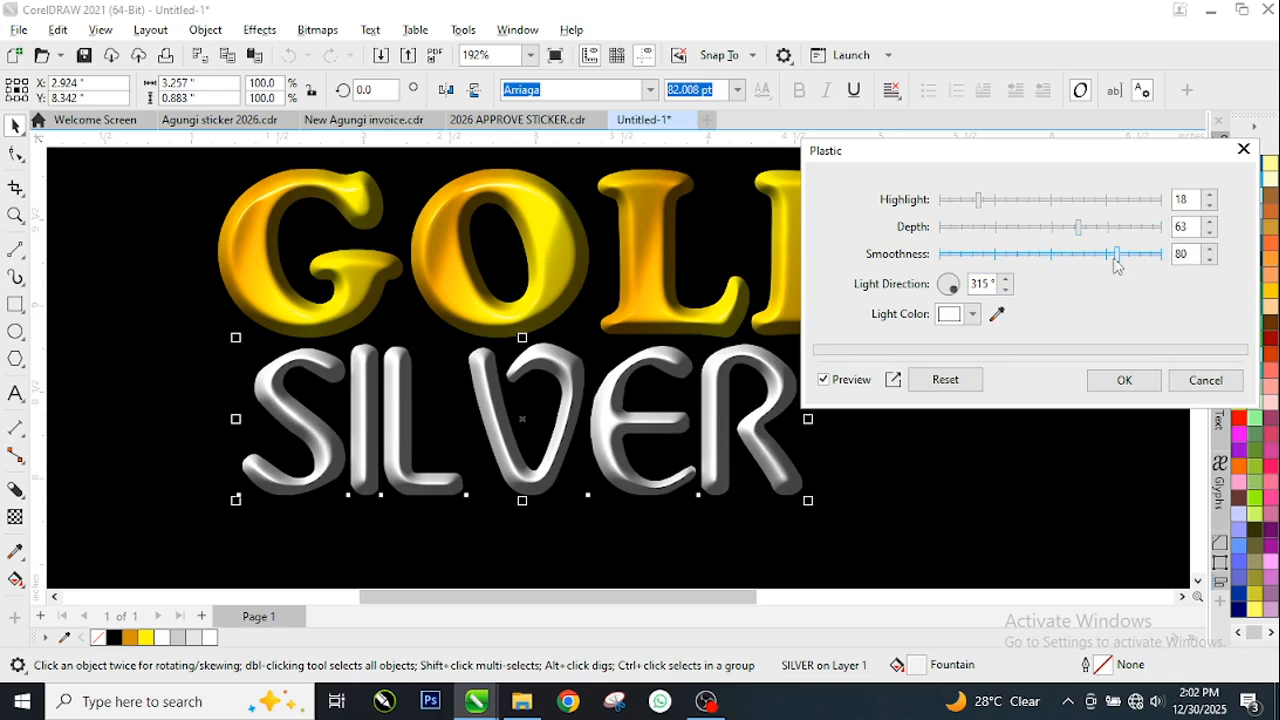
left_click(1030, 255)
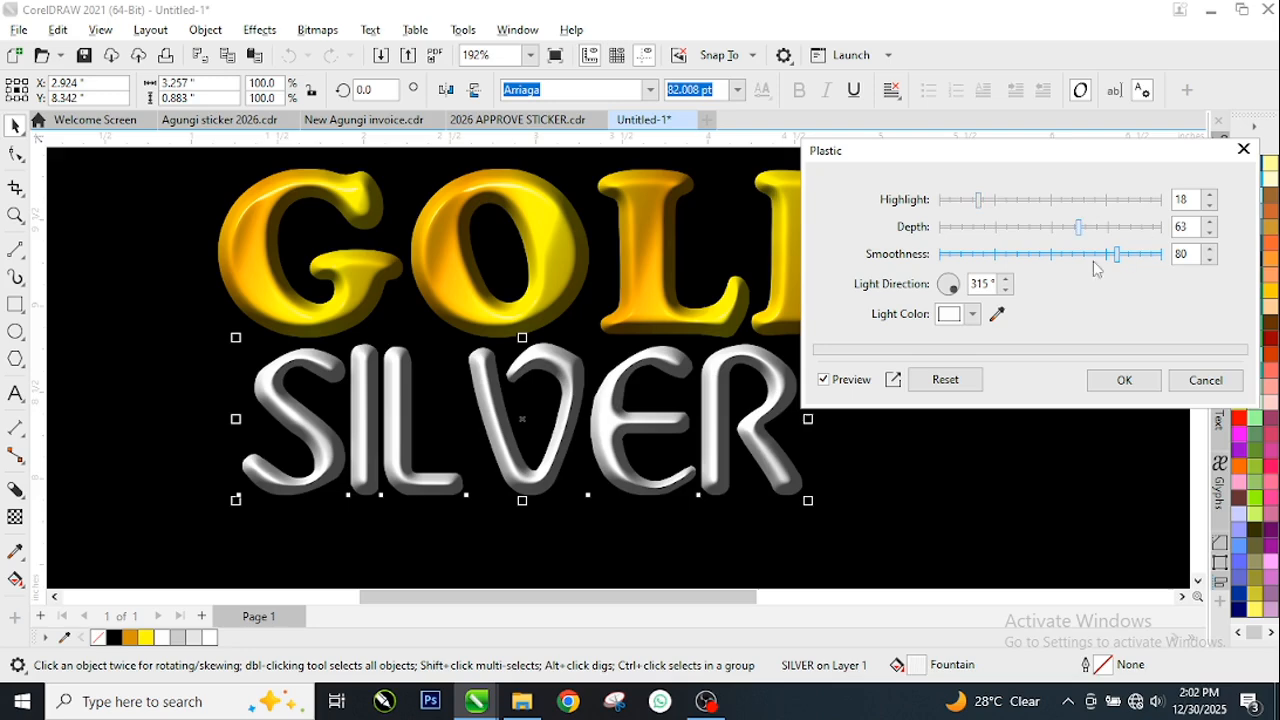
left_click(1124, 380)
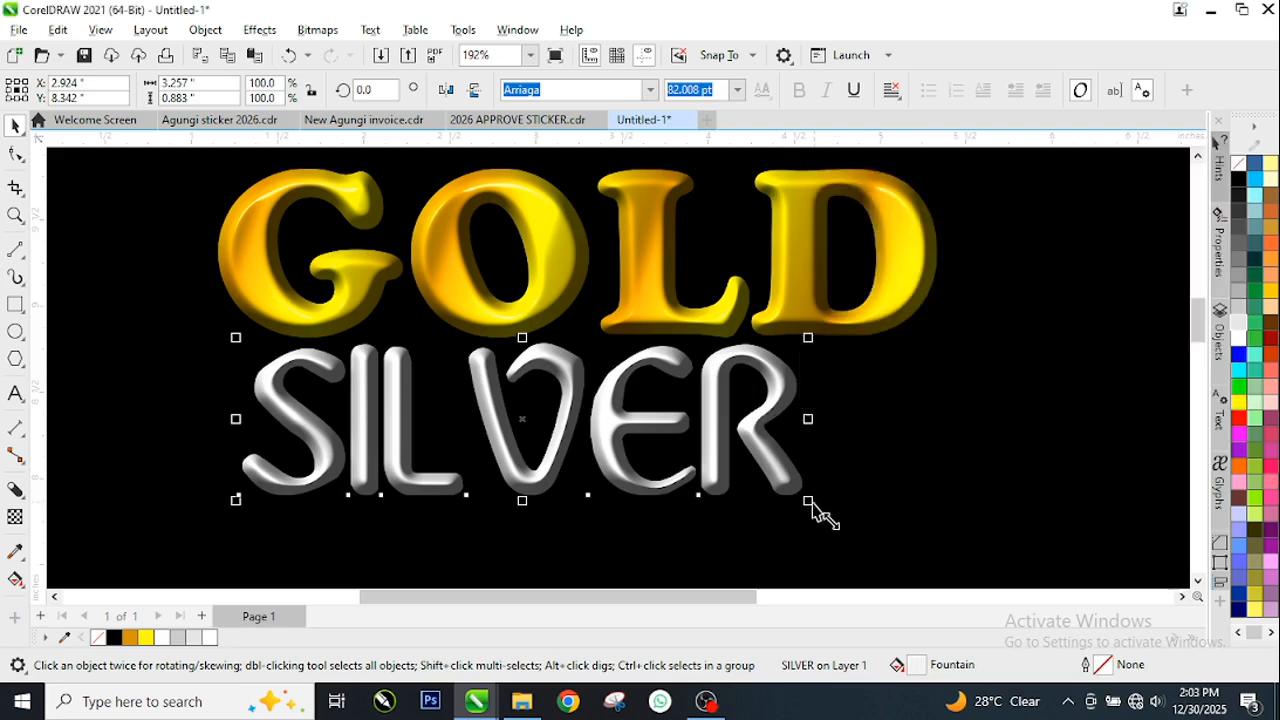
Enlarge the SILVER text proportionally to about 3.98 by 1.08 inches and deselect it
left_click_drag(810, 501, 931, 536)
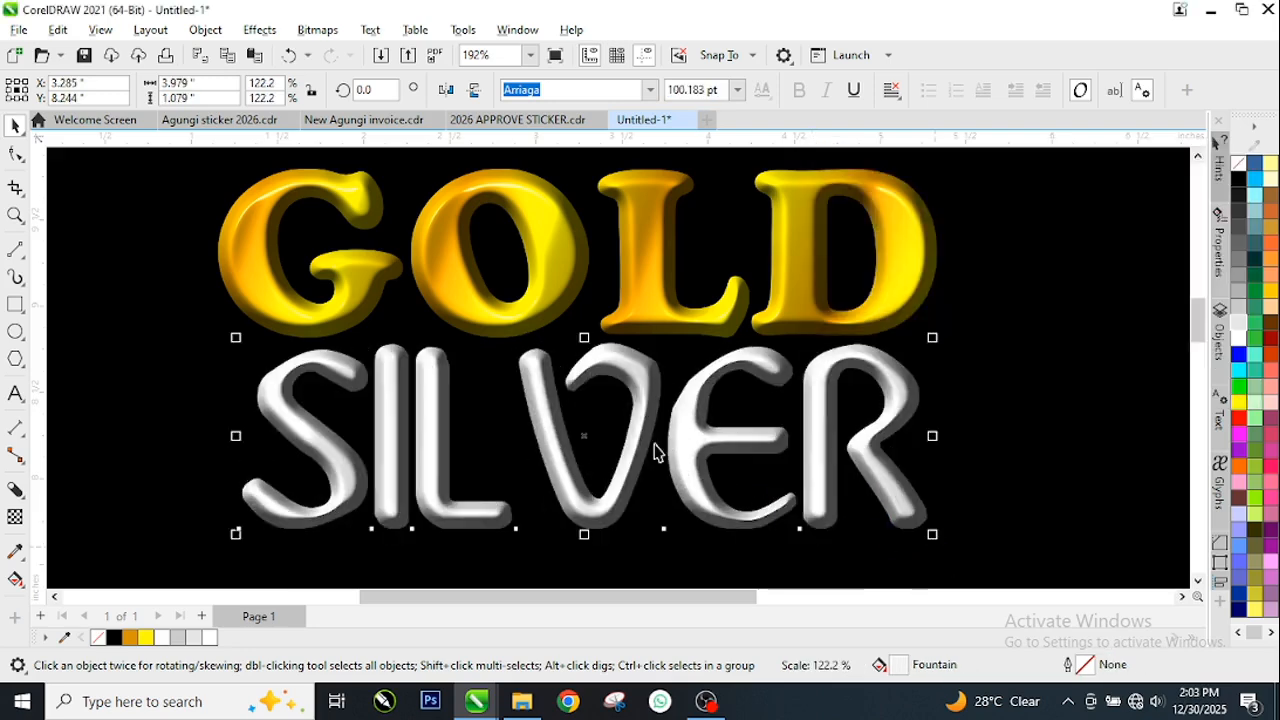
scroll(610, 357, "down", 1)
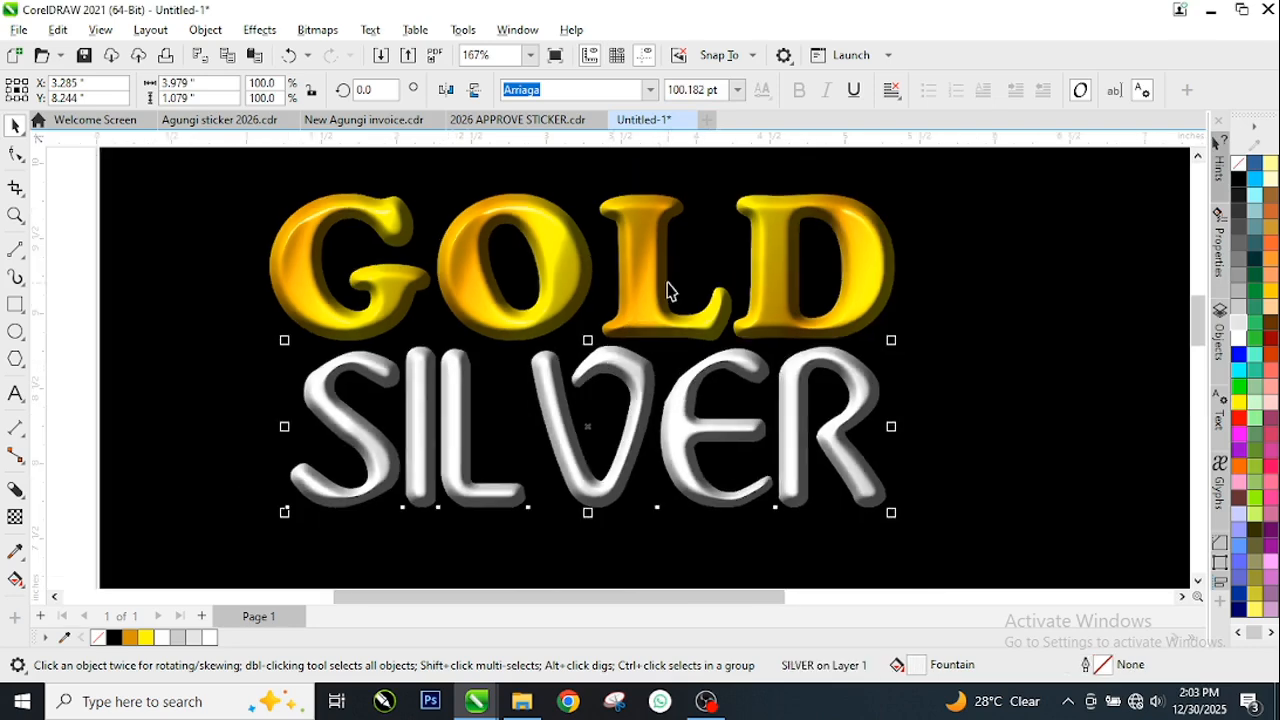
scroll(670, 284, "up", 1)
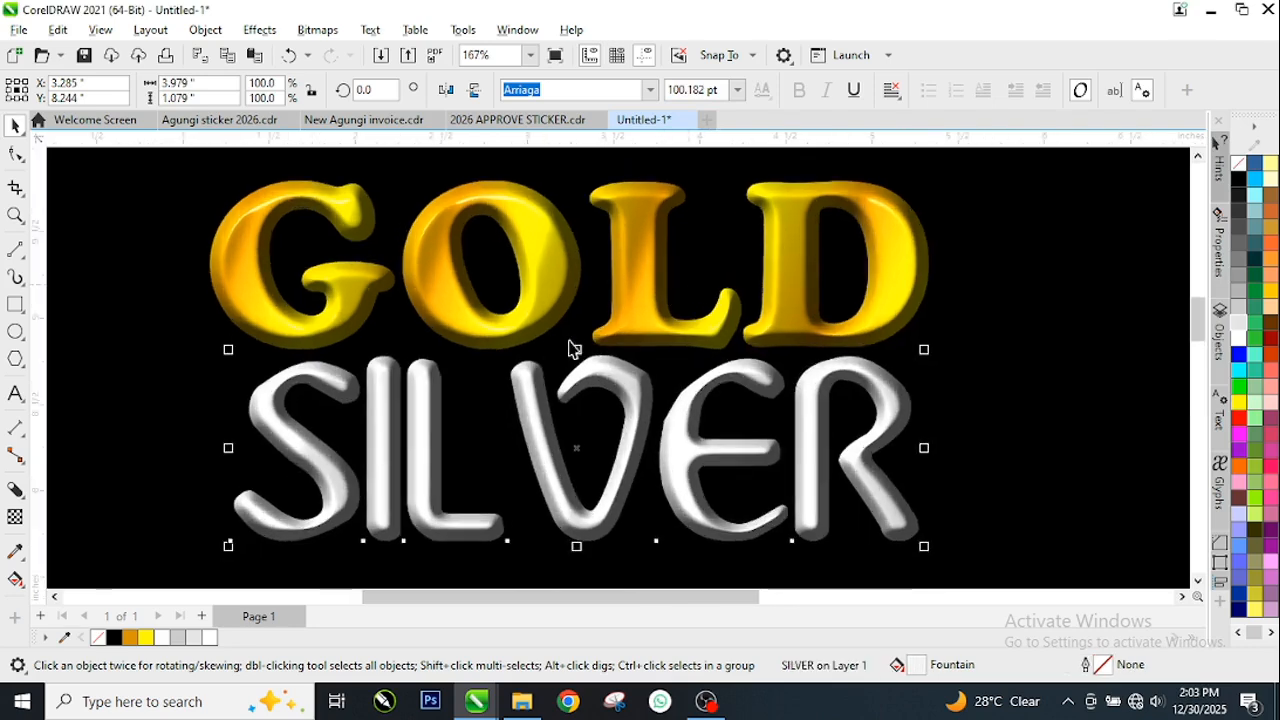
left_click(94, 271)
left_click(1085, 282)
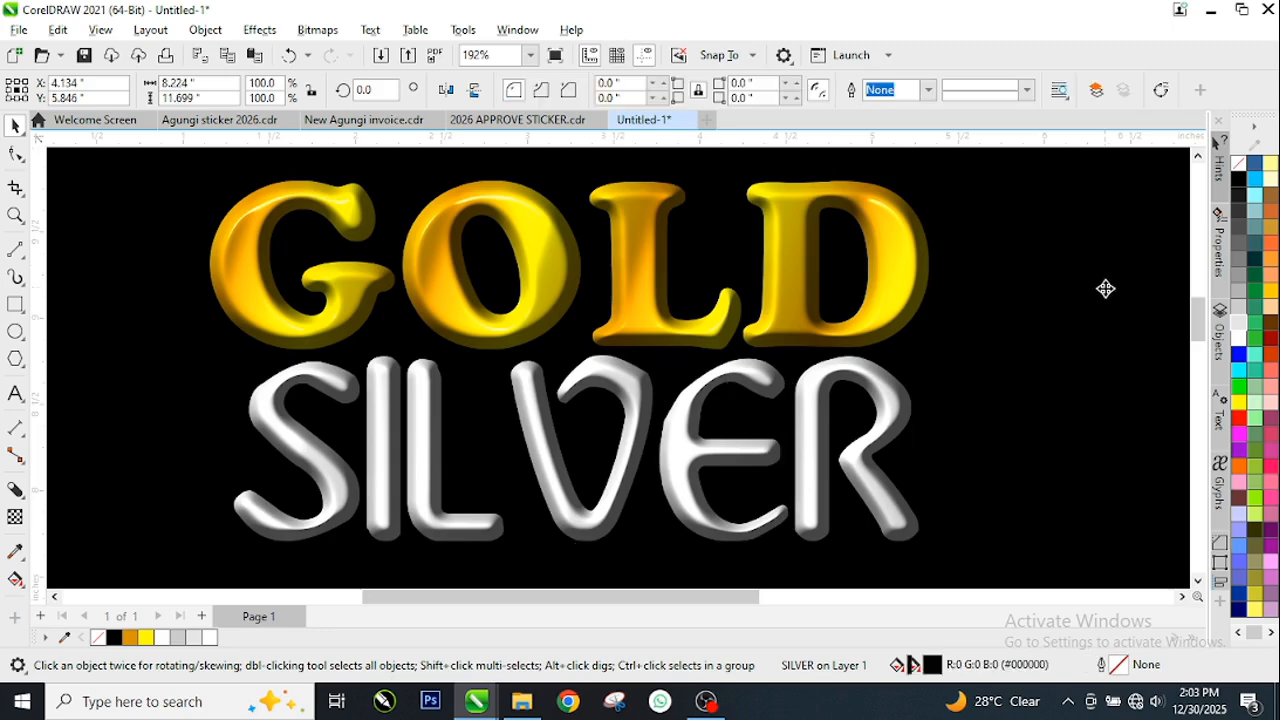